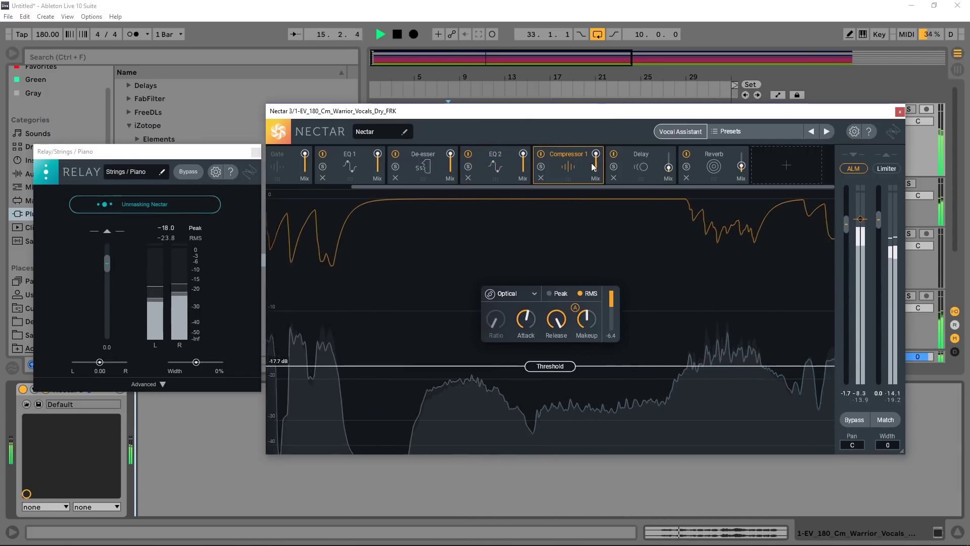
Raise the Delay module's low cut to about 208 Hz, then view EQ 1.
{"action": "left_click", "coordinate": [640, 165]}
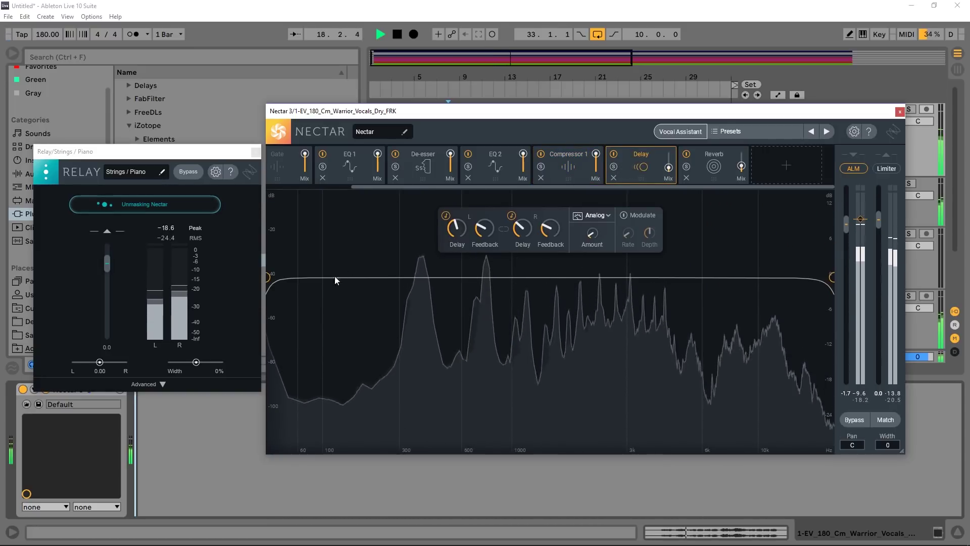
{"action": "left_click_drag", "start_coordinate": [268, 277], "coordinate": [374, 280]}
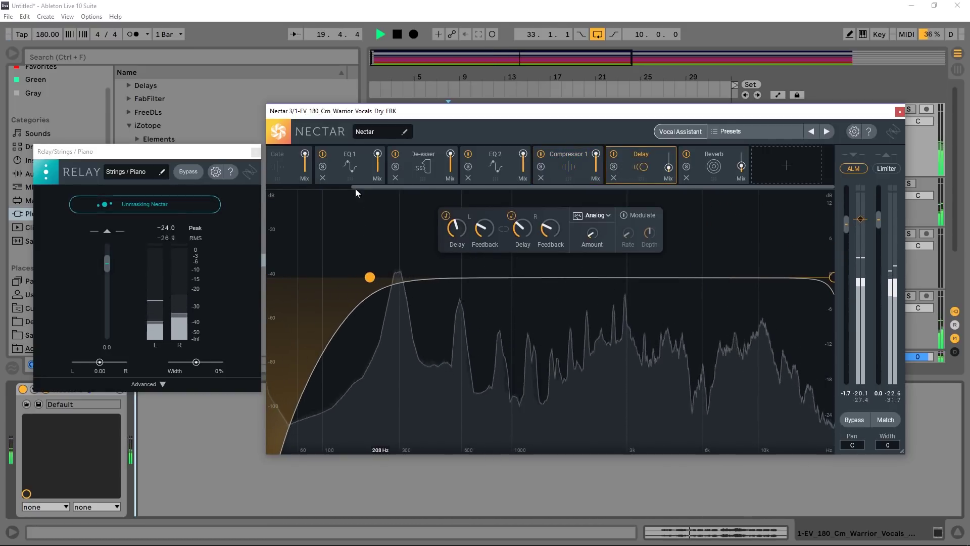
{"action": "left_click", "coordinate": [351, 162]}
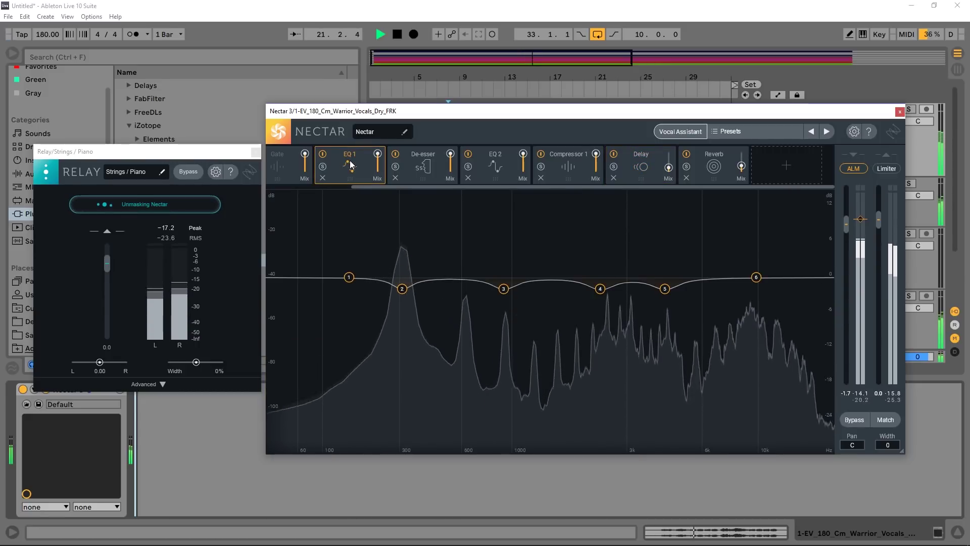
Move the De-esser frequency up to 4.4 kHz, review EQ 2 and Reverb, and stop playback.
{"action": "left_click", "coordinate": [410, 156]}
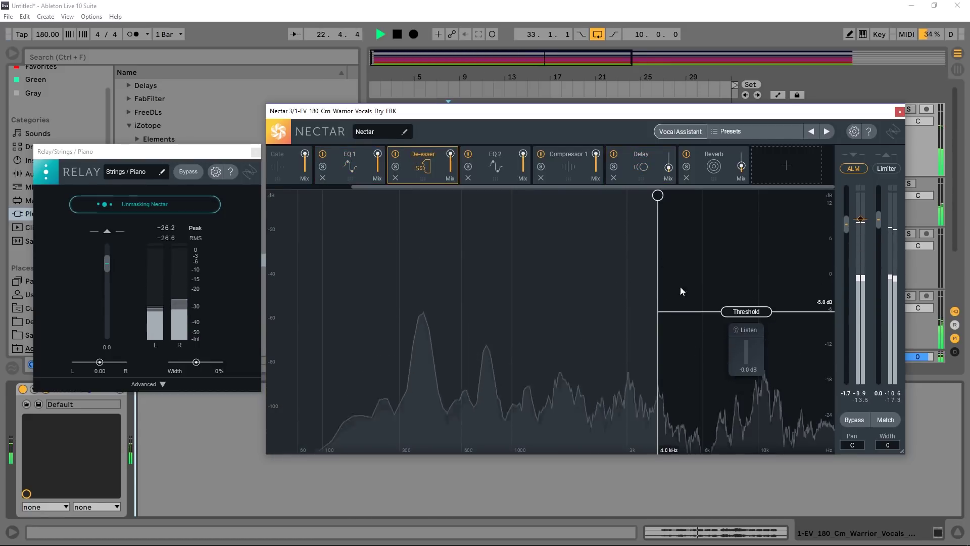
{"action": "left_click_drag", "start_coordinate": [658, 196], "coordinate": [670, 200]}
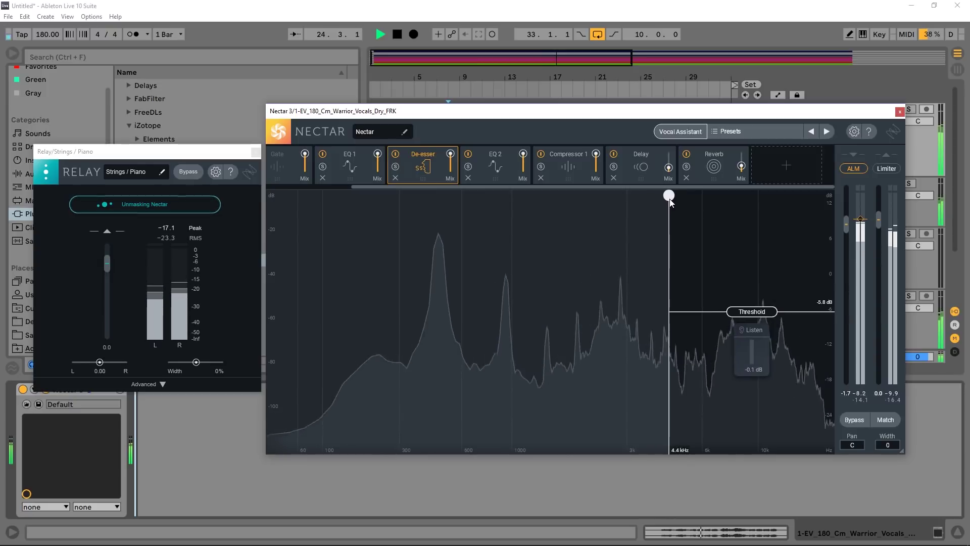
{"action": "left_click", "coordinate": [505, 152]}
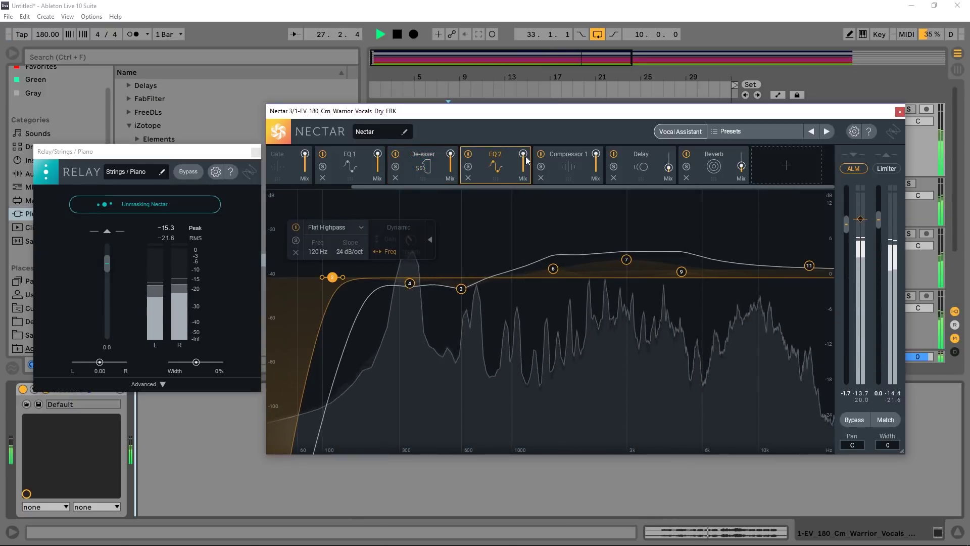
{"action": "left_click", "coordinate": [712, 166]}
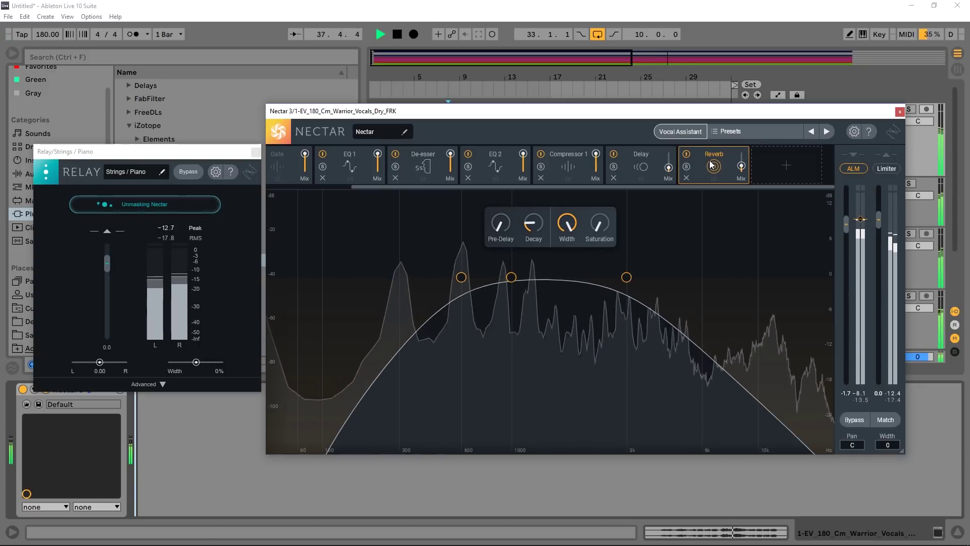
{"action": "key", "text": "space"}
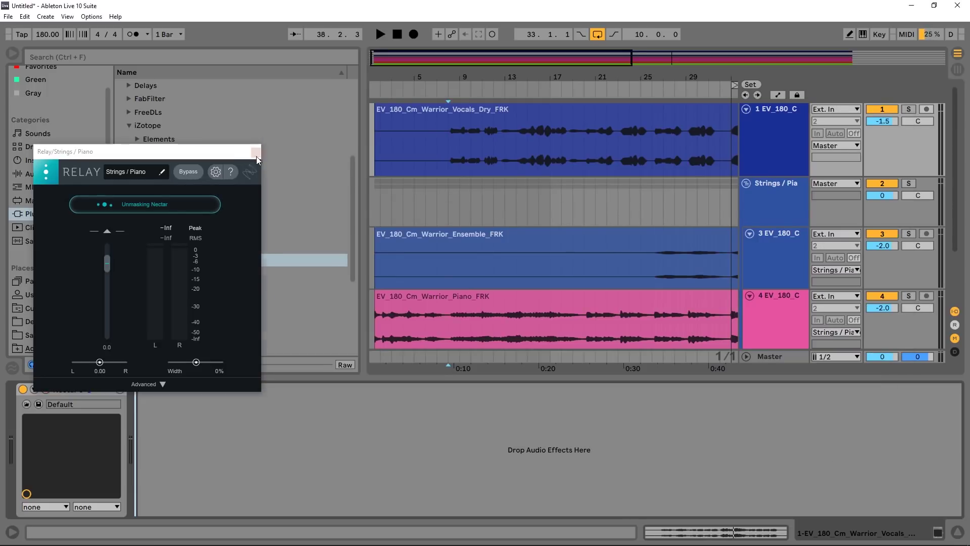
Close the Relay window and delete the Relay device from the Strings / Piano group.
{"action": "left_click", "coordinate": [256, 152]}
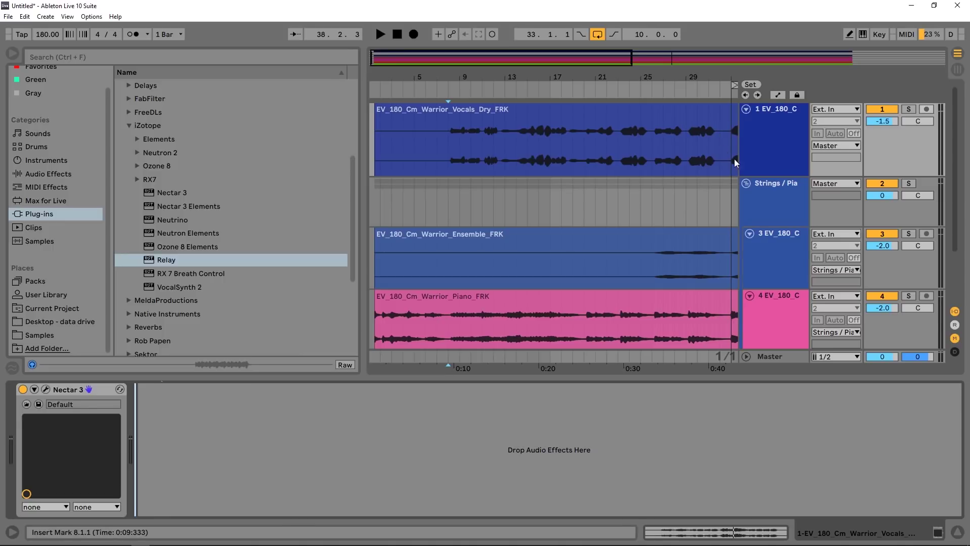
{"action": "left_click", "coordinate": [88, 392]}
{"action": "key", "text": "Down"}
{"action": "left_click", "coordinate": [57, 390]}
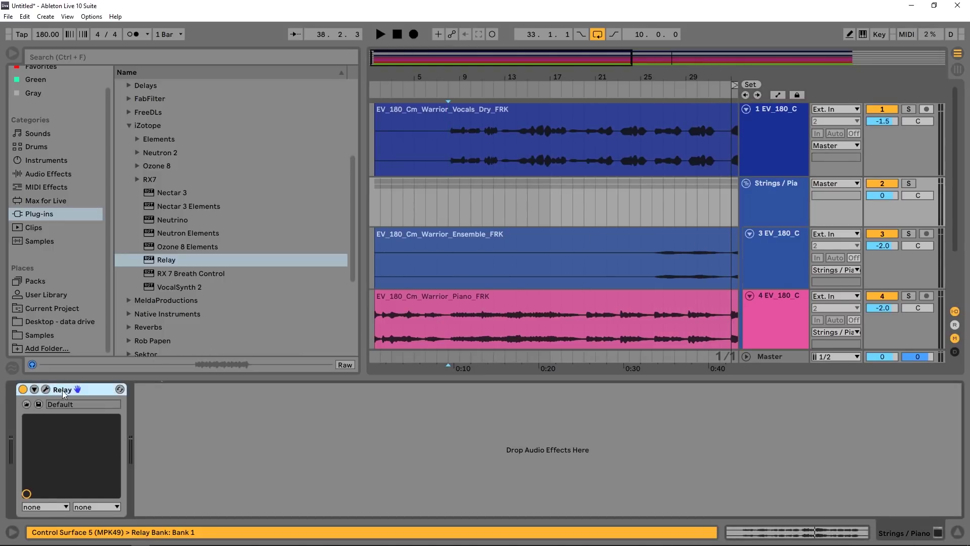
{"action": "key", "text": "Delete"}
Select the looped bars 33–42, audition the soloed vocal, then unsolo it.
{"action": "left_click_drag", "start_coordinate": [720, 76], "coordinate": [546, 101]}
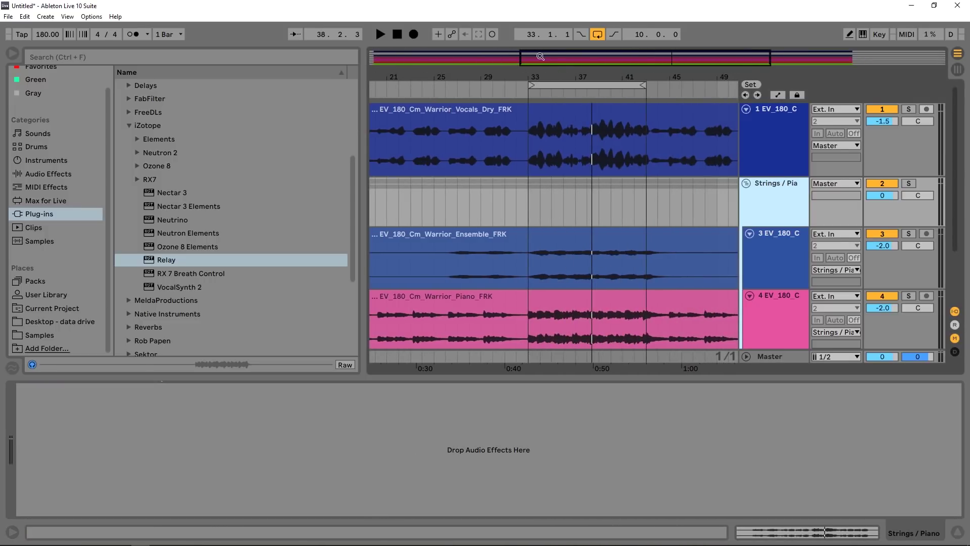
{"action": "left_click", "coordinate": [568, 84]}
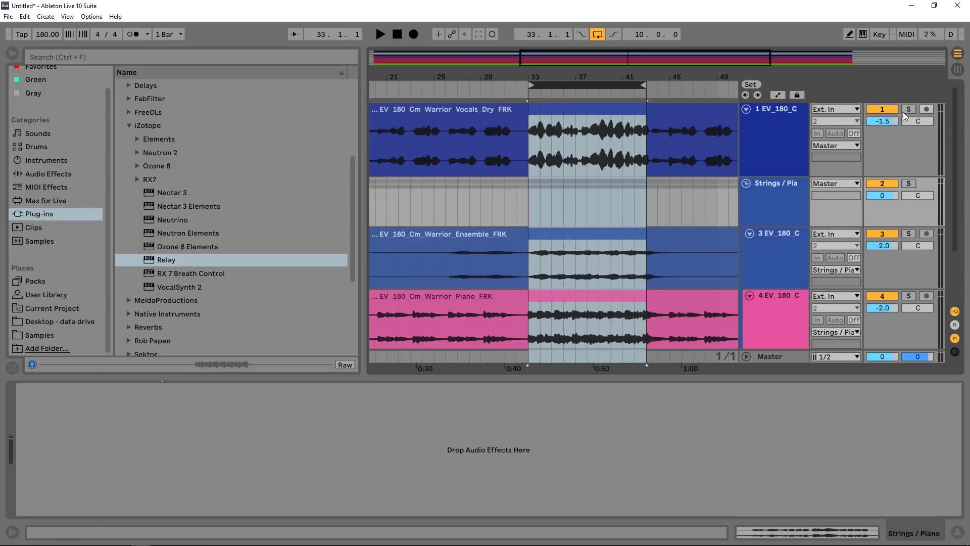
{"action": "left_click", "coordinate": [905, 111]}
{"action": "key", "text": "space"}
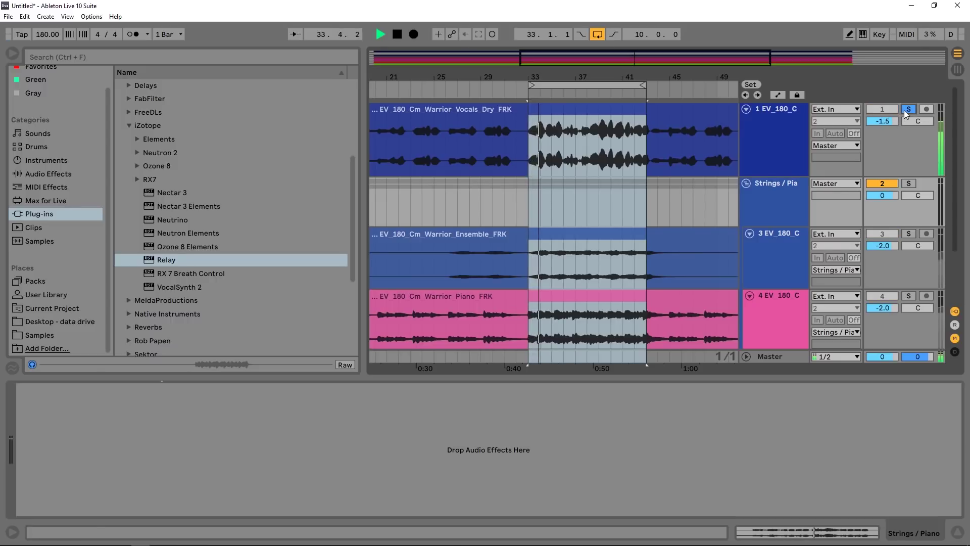
{"action": "left_click", "coordinate": [904, 110]}
{"action": "key", "text": "space"}
Play the loop again to hear the vocal with the ensemble and piano.
{"action": "scroll", "coordinate": [781, 238], "scroll_direction": "down", "scroll_amount": 3}
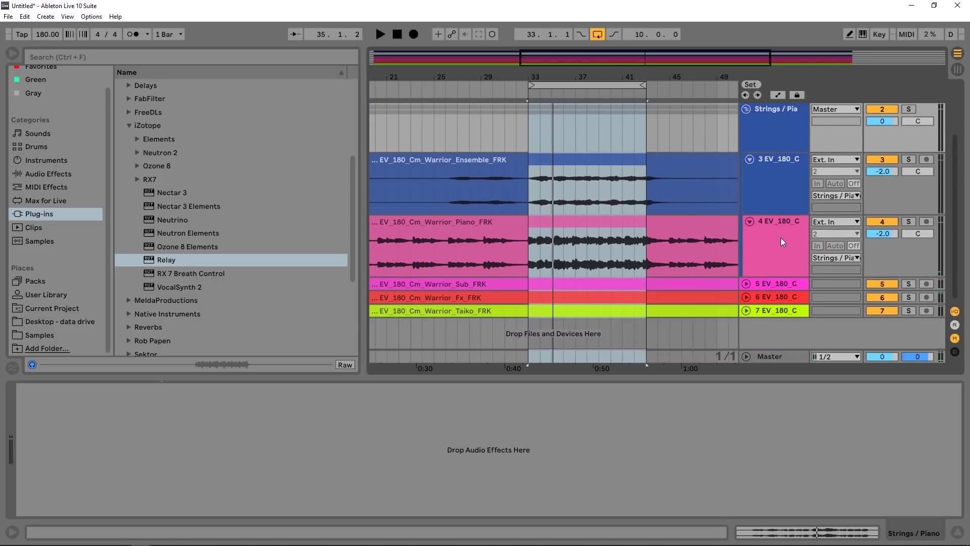
{"action": "key", "text": "space"}
{"action": "scroll", "coordinate": [780, 238], "scroll_direction": "up", "scroll_amount": 3}
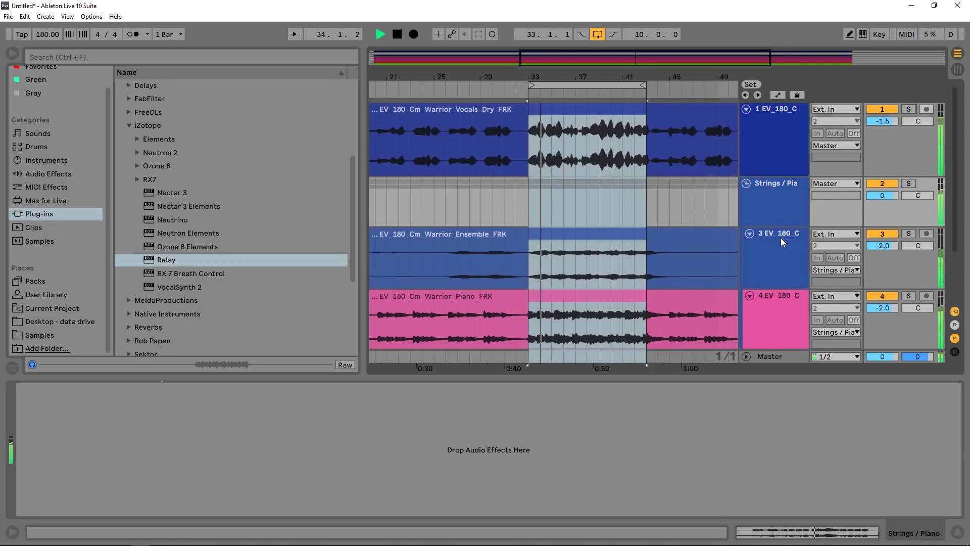
{"action": "key", "text": "space"}
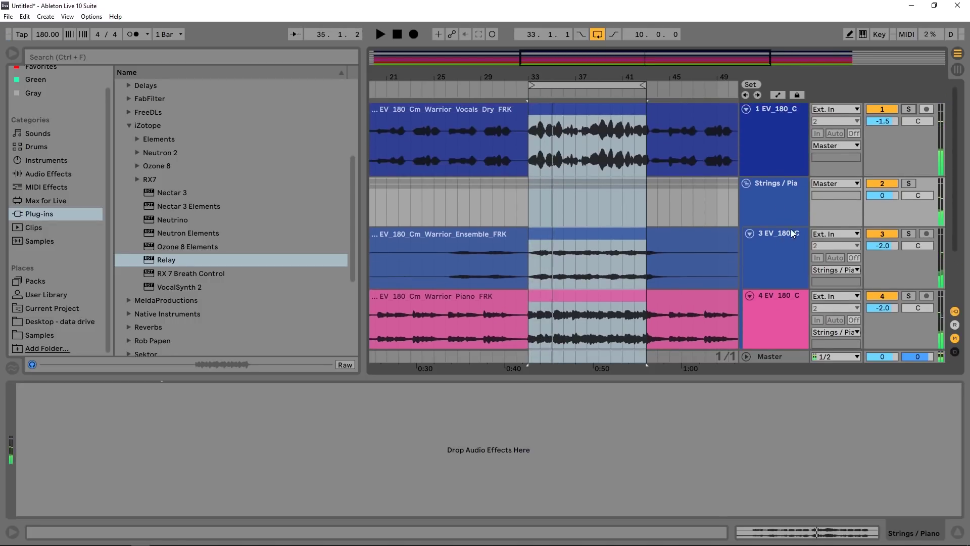
Drop a fresh Nectar 3 onto the dry vocal track, then enlarge and reposition its window.
{"action": "left_click_drag", "start_coordinate": [164, 195], "coordinate": [564, 128]}
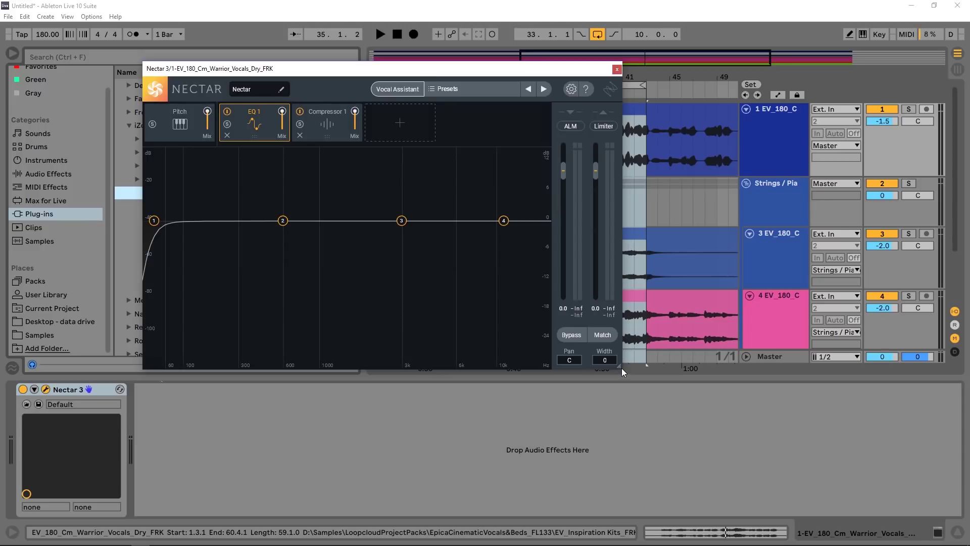
{"action": "left_click_drag", "start_coordinate": [622, 368], "coordinate": [890, 440]}
{"action": "mouse_move", "coordinate": [463, 72]}
{"action": "left_mouse_down"}
{"action": "mouse_move", "coordinate": [481, 114]}
{"action": "mouse_move", "coordinate": [393, 65]}
{"action": "mouse_move", "coordinate": [462, 90]}
{"action": "mouse_move", "coordinate": [457, 82]}
{"action": "left_mouse_up"}
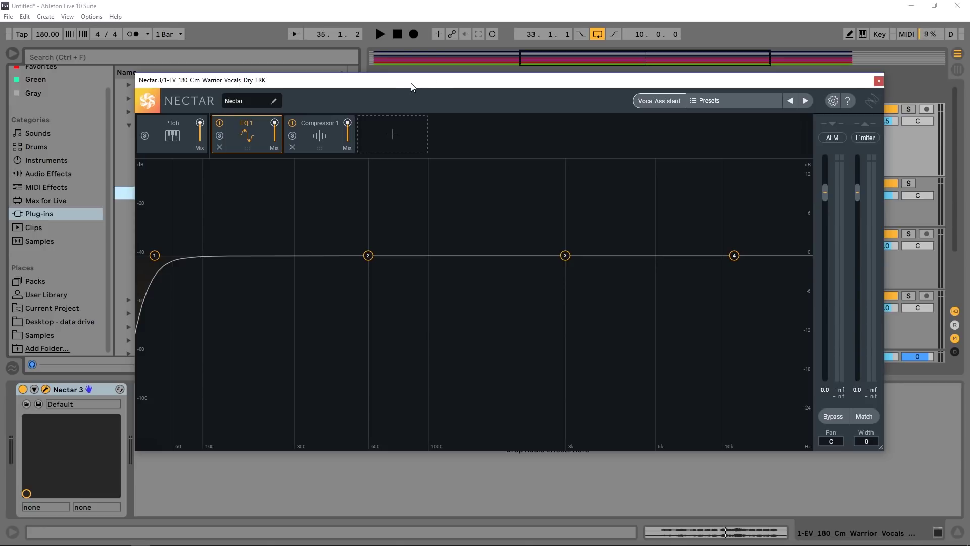
{"action": "left_click_drag", "start_coordinate": [412, 86], "coordinate": [455, 94]}
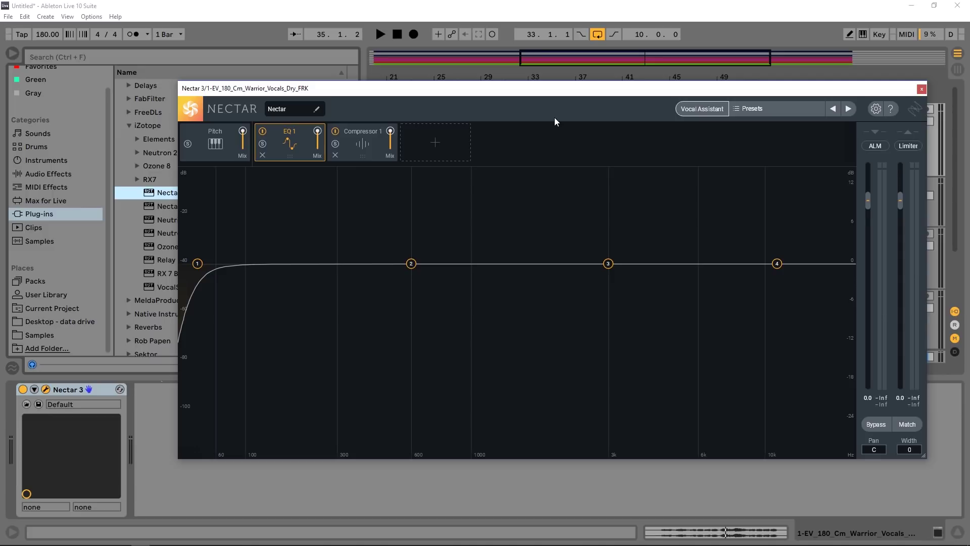
Launch Nectar's Vocal Assistant to reach its How Can I Help? page.
{"action": "left_click", "coordinate": [680, 108]}
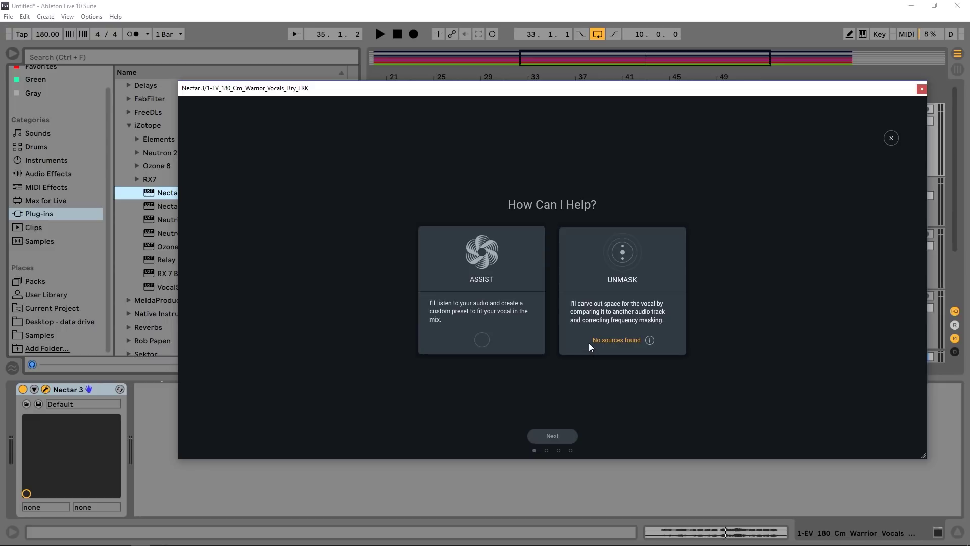
Move the Nectar window down to uncover tracks 2–4 and pick Relay in the plug-in list.
{"action": "left_click_drag", "start_coordinate": [868, 88], "coordinate": [913, 194]}
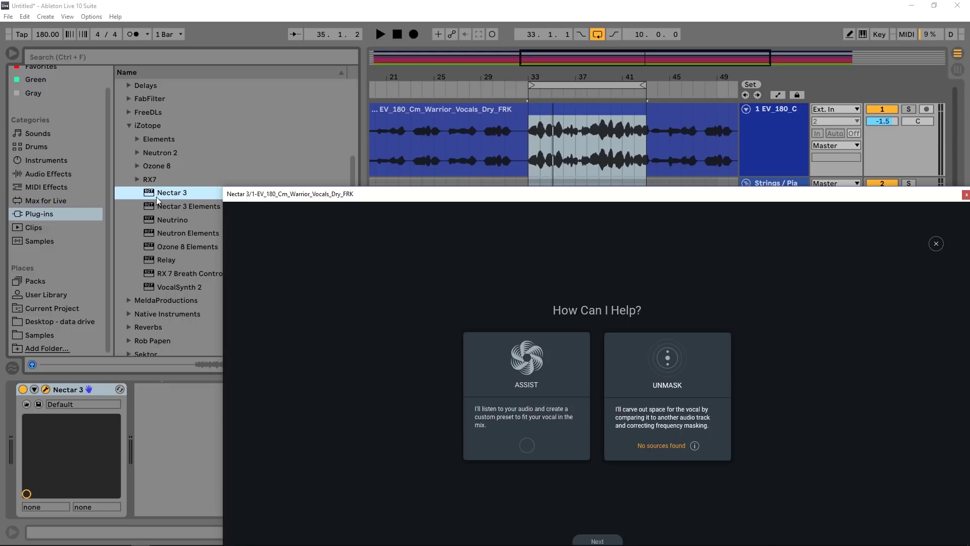
{"action": "left_click_drag", "start_coordinate": [270, 197], "coordinate": [402, 376]}
{"action": "left_click", "coordinate": [160, 261]}
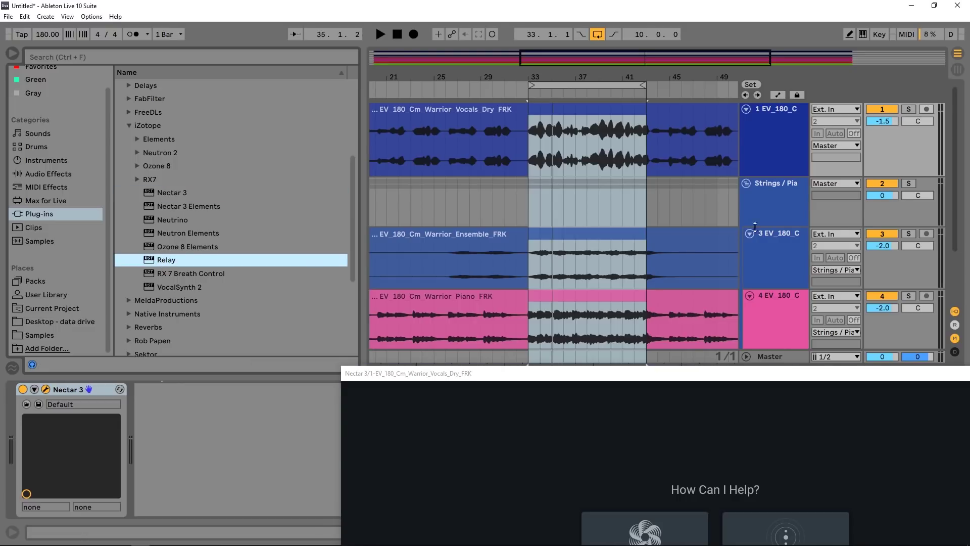
Solo the Strings / Piano group and audition it.
{"action": "left_click", "coordinate": [782, 202]}
{"action": "left_click", "coordinate": [909, 183]}
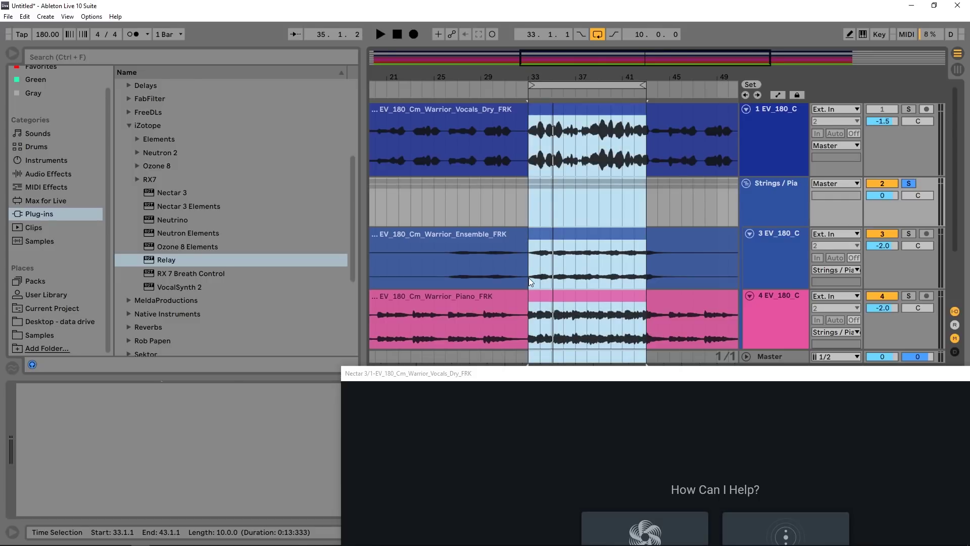
{"action": "key", "text": "space"}
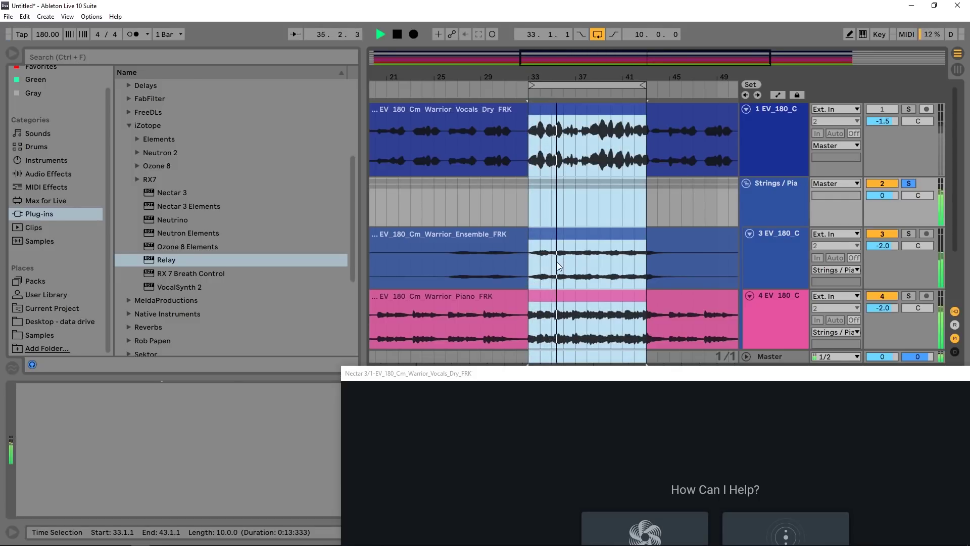
{"action": "key", "text": "space"}
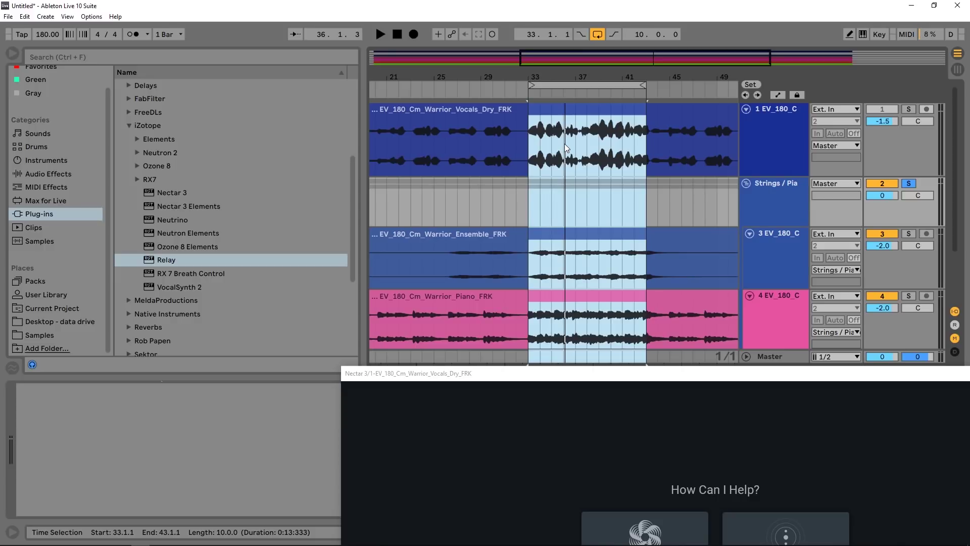
Add Relay to the group and name its instance 'Strings / Piano'.
{"action": "left_click", "coordinate": [159, 261]}
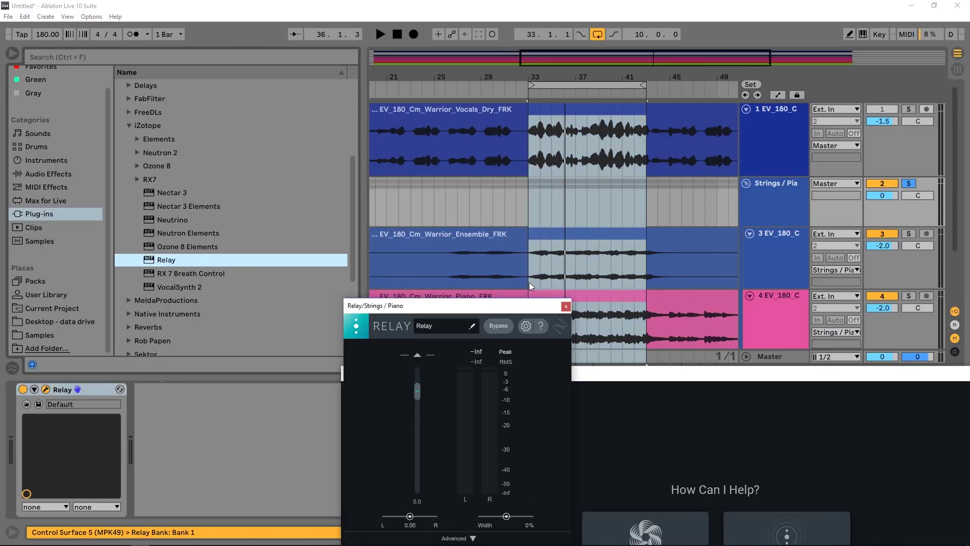
{"action": "left_click_drag", "start_coordinate": [476, 313], "coordinate": [276, 246]}
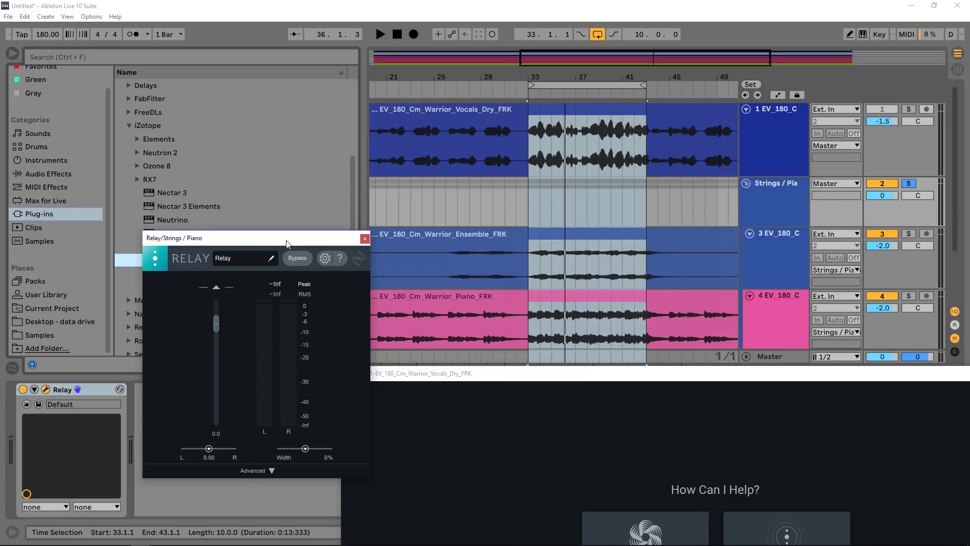
{"action": "left_click_drag", "start_coordinate": [153, 243], "coordinate": [108, 175]}
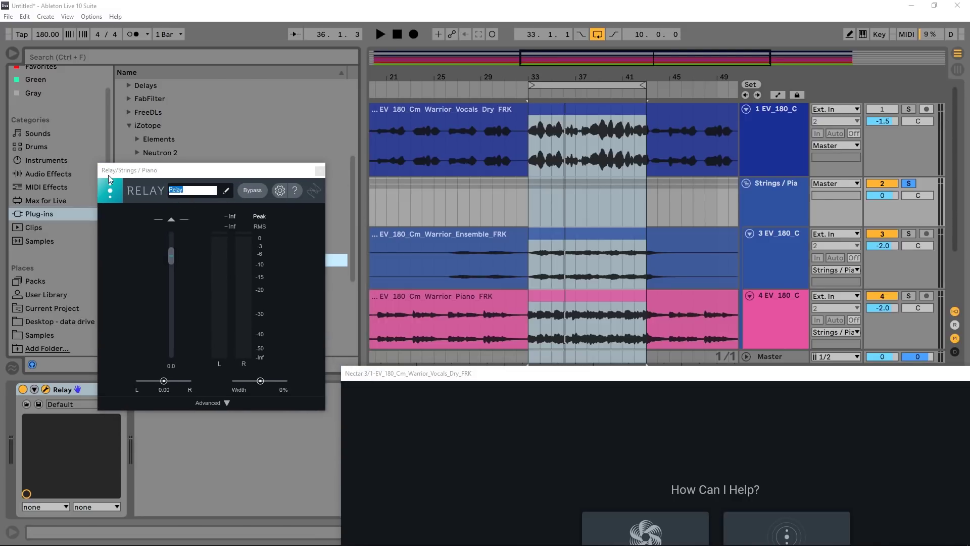
{"action": "type", "text": "Strings / Piano"}
{"action": "key", "text": "Return"}
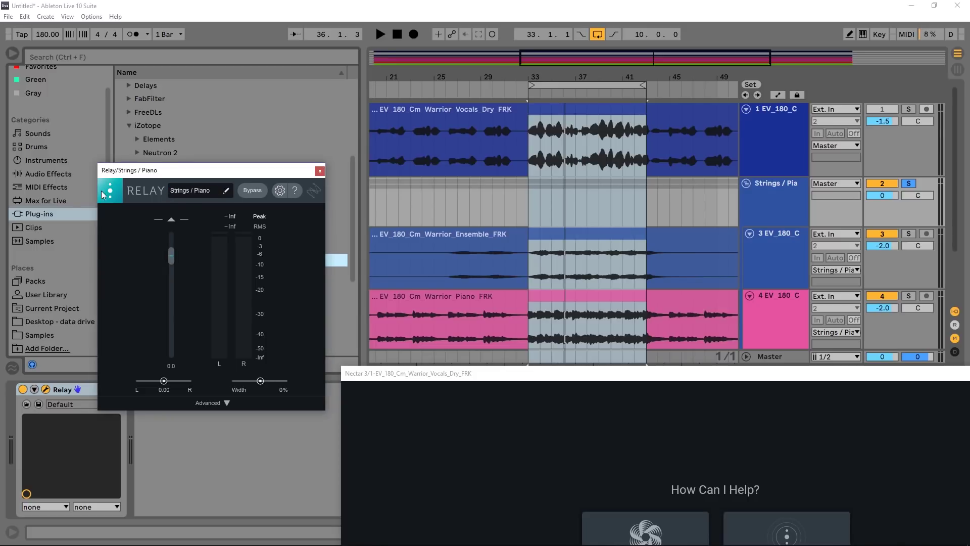
Toggle Relay's Advanced panel and move its window down and left.
{"action": "left_click", "coordinate": [220, 403]}
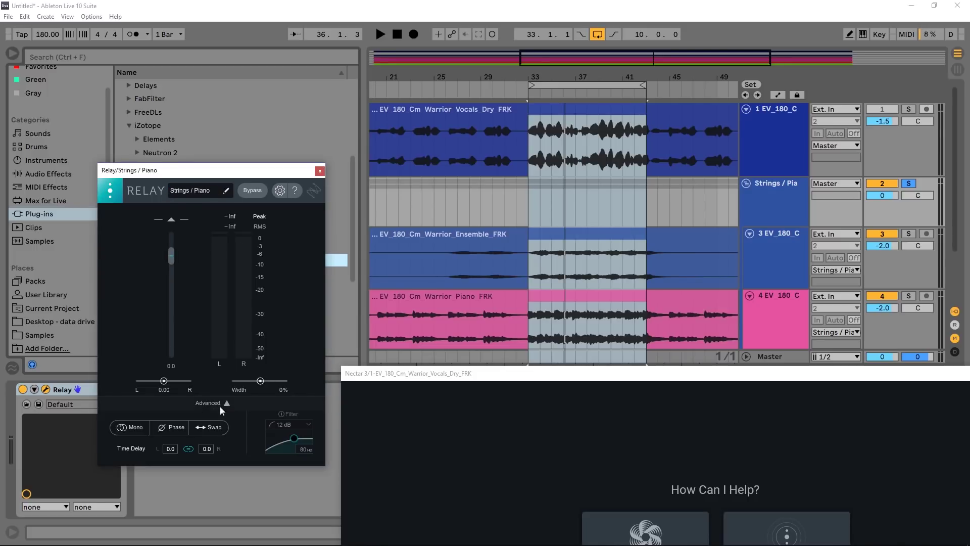
{"action": "left_click", "coordinate": [224, 403]}
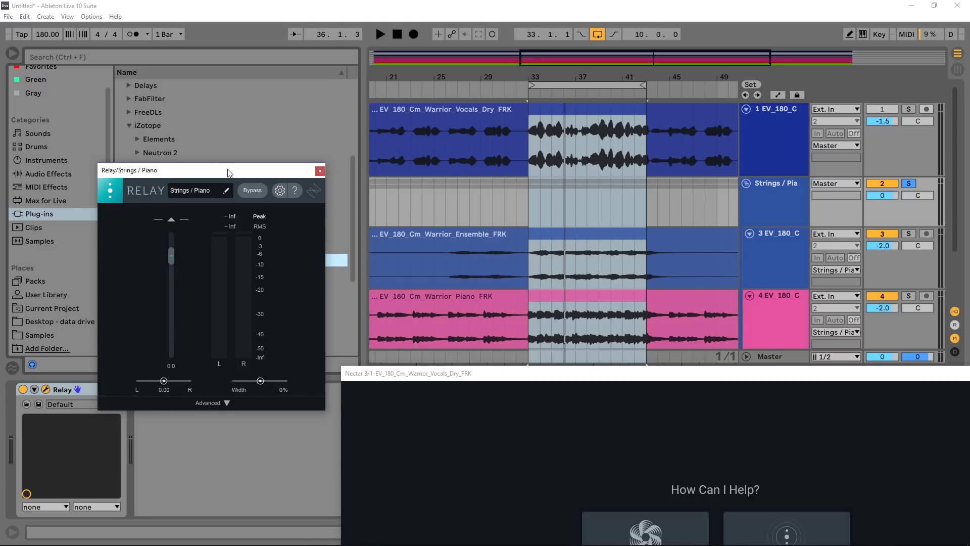
{"action": "left_click_drag", "start_coordinate": [228, 170], "coordinate": [210, 212]}
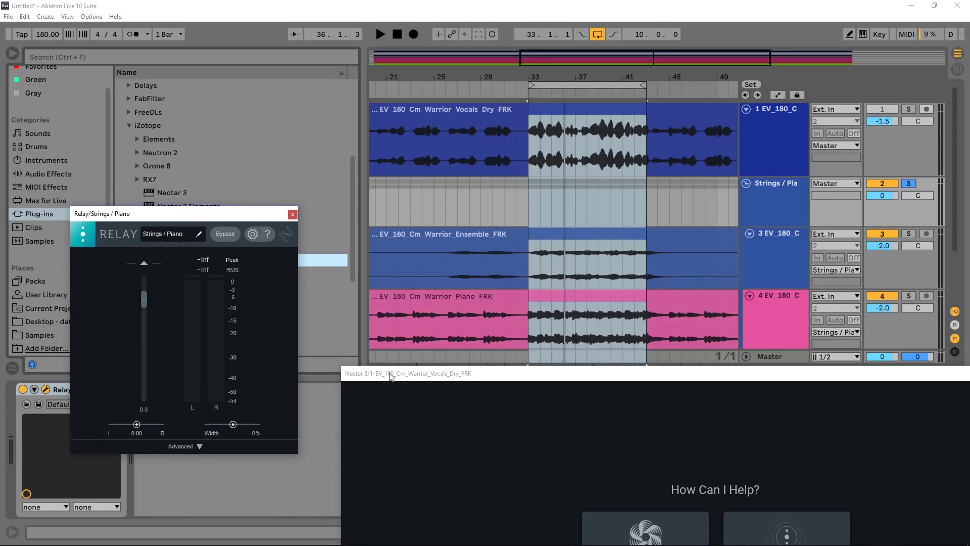
Choose both Assist and Unmask in the Vocal Assistant and continue.
{"action": "left_click_drag", "start_coordinate": [388, 373], "coordinate": [244, 83]}
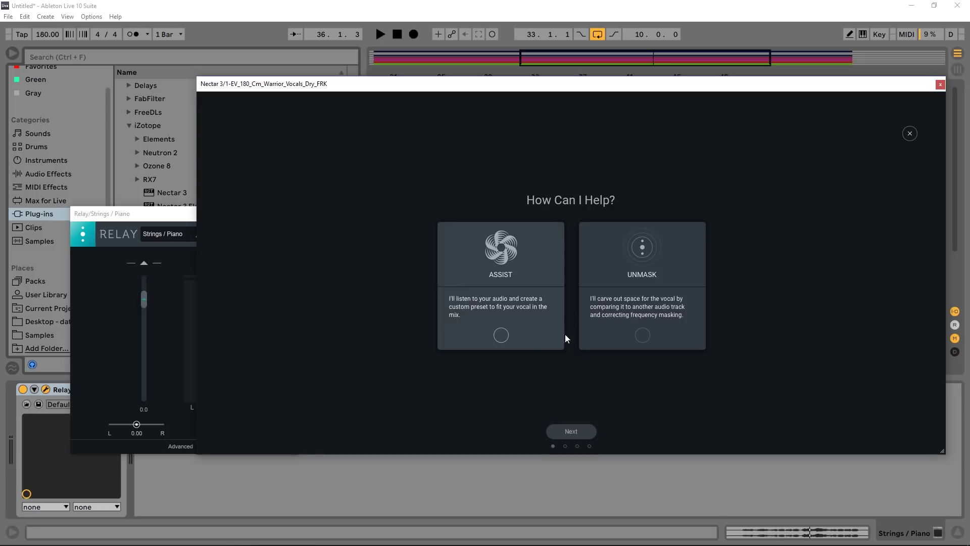
{"action": "left_click", "coordinate": [501, 335]}
{"action": "left_click", "coordinate": [498, 340]}
{"action": "left_click", "coordinate": [645, 336]}
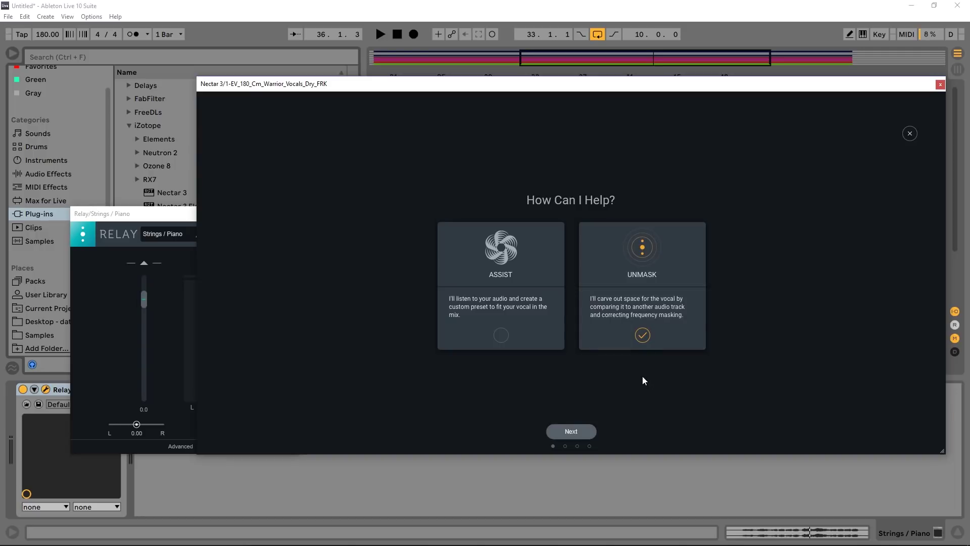
{"action": "left_click", "coordinate": [501, 337]}
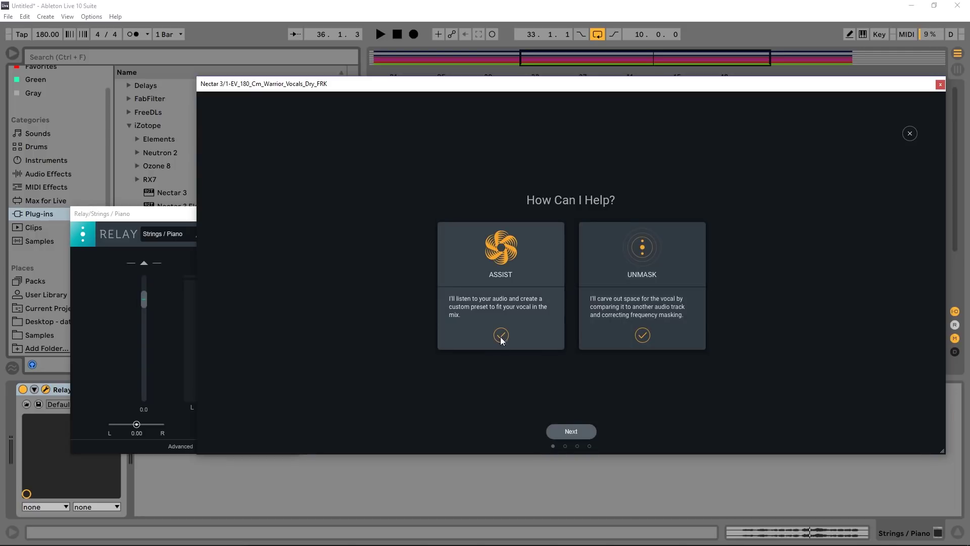
{"action": "left_click", "coordinate": [566, 432]}
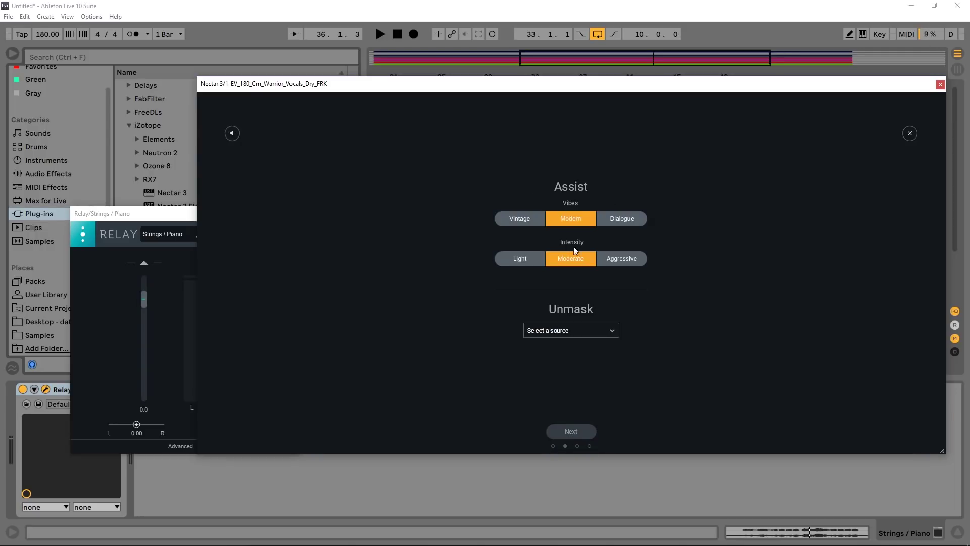
Set the vibe to Modern, intensity to Aggressive, and Strings / Piano as unmask source.
{"action": "left_click", "coordinate": [517, 220]}
{"action": "left_click", "coordinate": [556, 220]}
{"action": "left_click", "coordinate": [619, 260]}
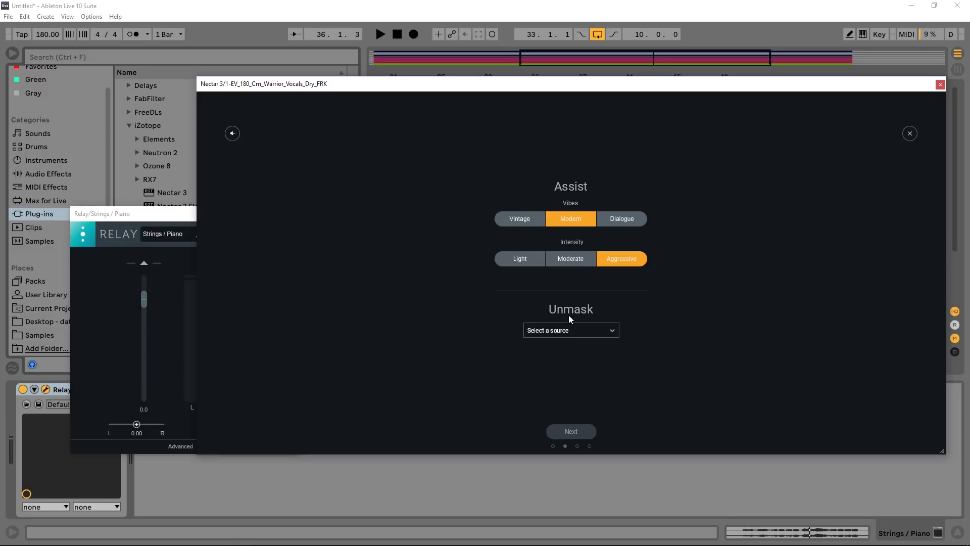
{"action": "left_click", "coordinate": [584, 331]}
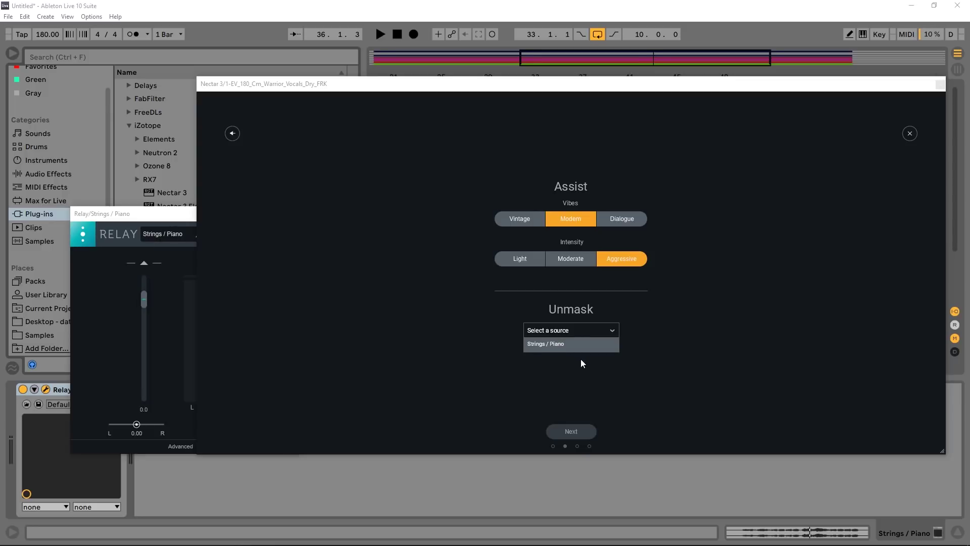
{"action": "left_click", "coordinate": [556, 344]}
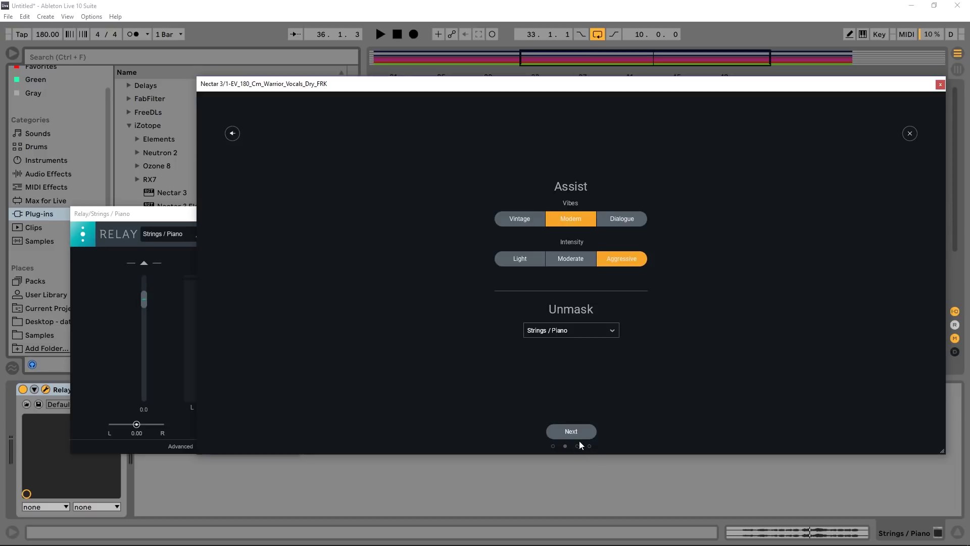
{"action": "left_click_drag", "start_coordinate": [574, 89], "coordinate": [574, 149]}
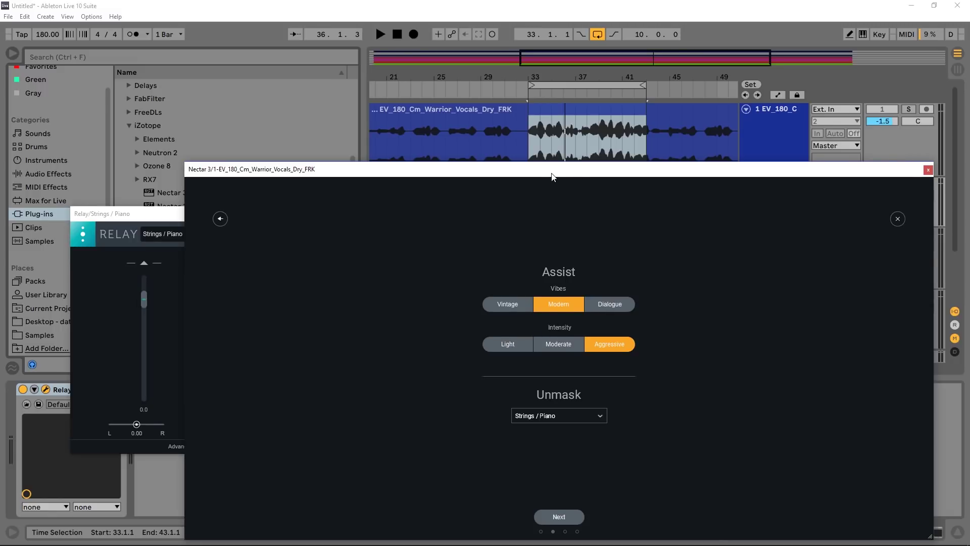
Start the assistant's analysis while the song plays back.
{"action": "left_click", "coordinate": [544, 477]}
{"action": "key", "text": "space"}
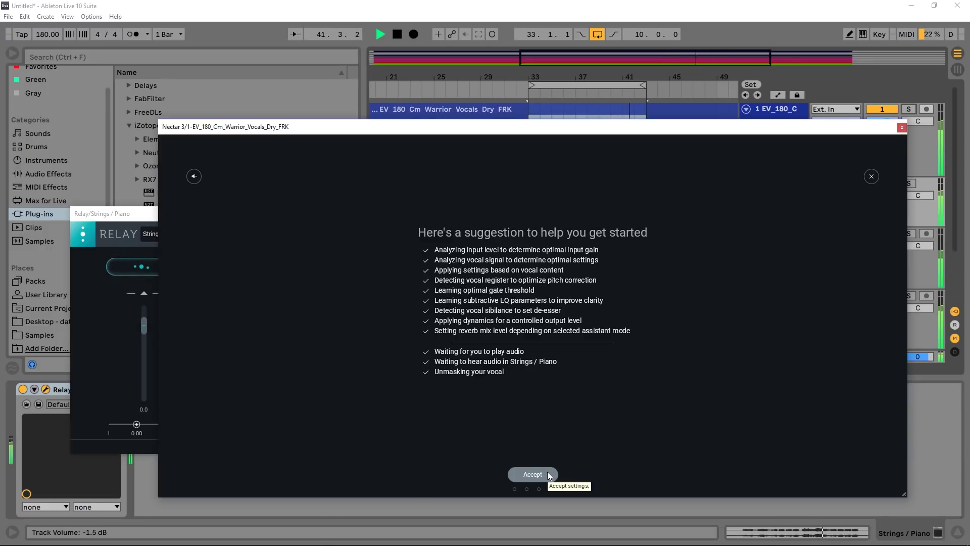
Accept the assistant's suggested chain and stop playback.
{"action": "left_click", "coordinate": [532, 474]}
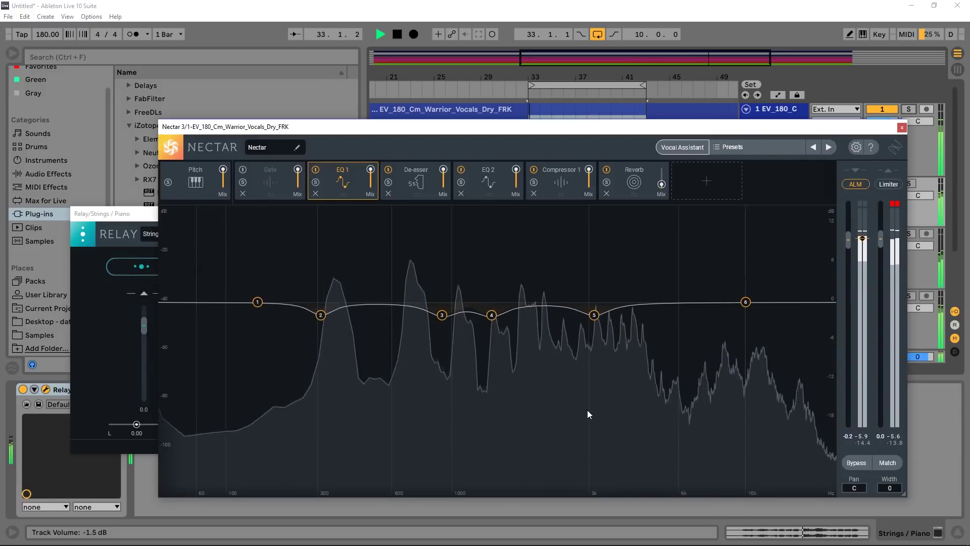
{"action": "key", "text": "space"}
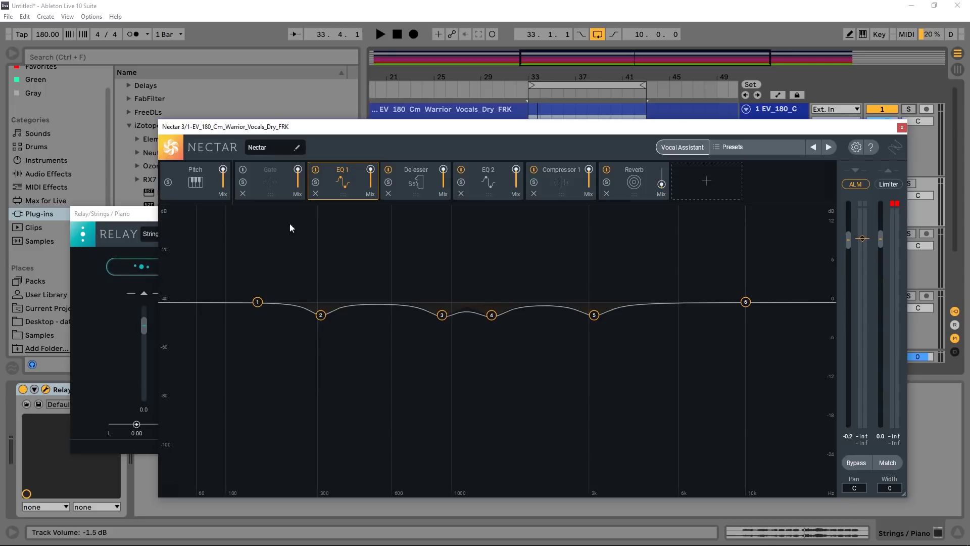
{"action": "left_click_drag", "start_coordinate": [354, 136], "coordinate": [375, 105]}
Review the Pitch, Gate, EQ 1, De-esser, EQ 2, Compressor 1 and Reverb modules.
{"action": "left_click", "coordinate": [215, 150]}
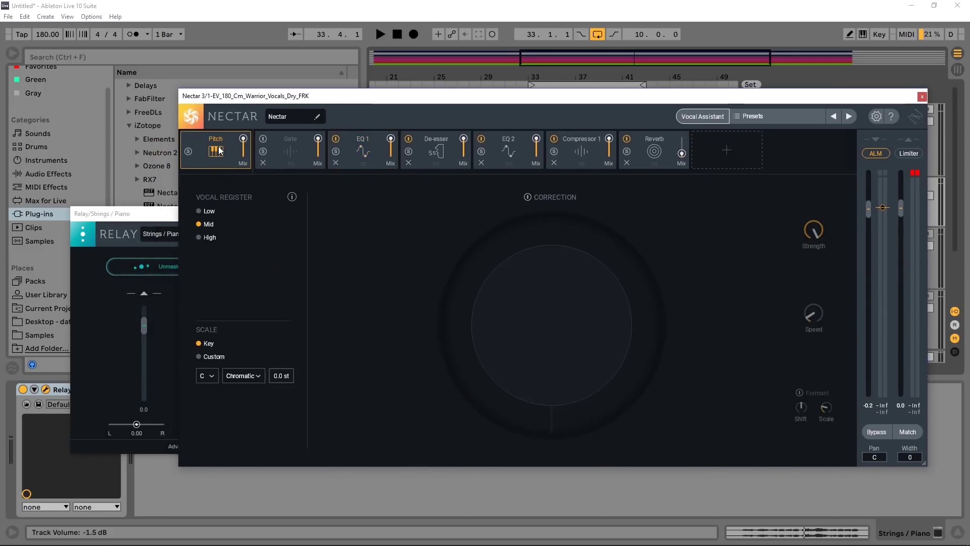
{"action": "left_click", "coordinate": [283, 162]}
{"action": "left_click", "coordinate": [354, 148]}
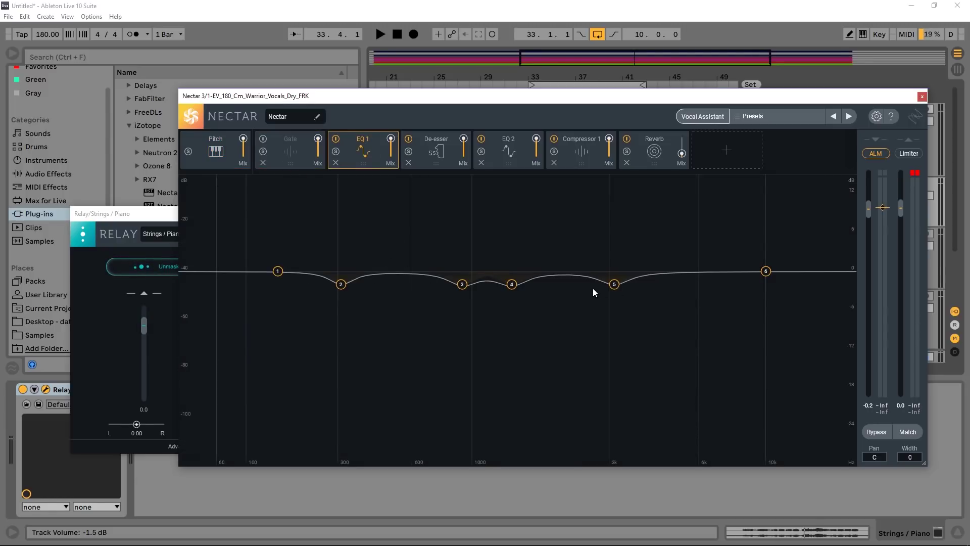
{"action": "left_click", "coordinate": [456, 148]}
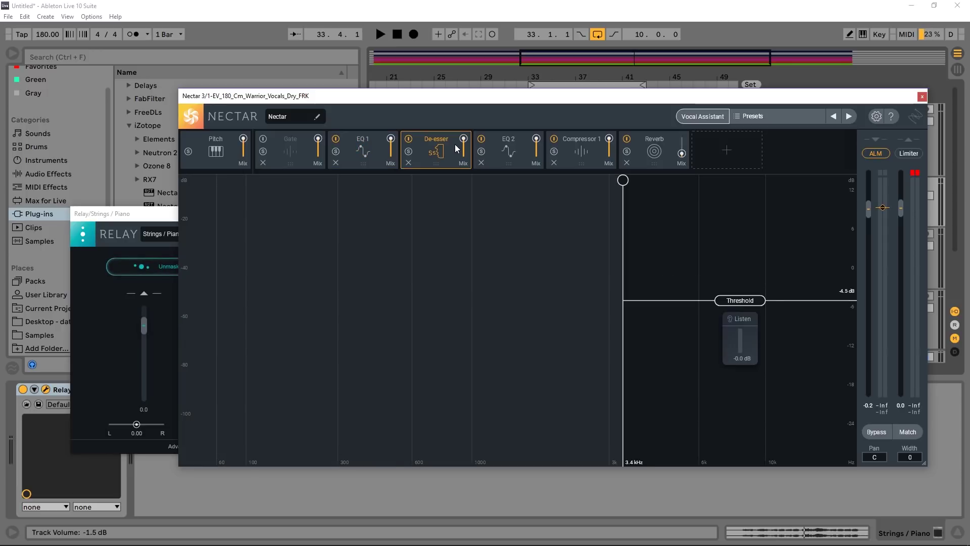
{"action": "left_click", "coordinate": [514, 147]}
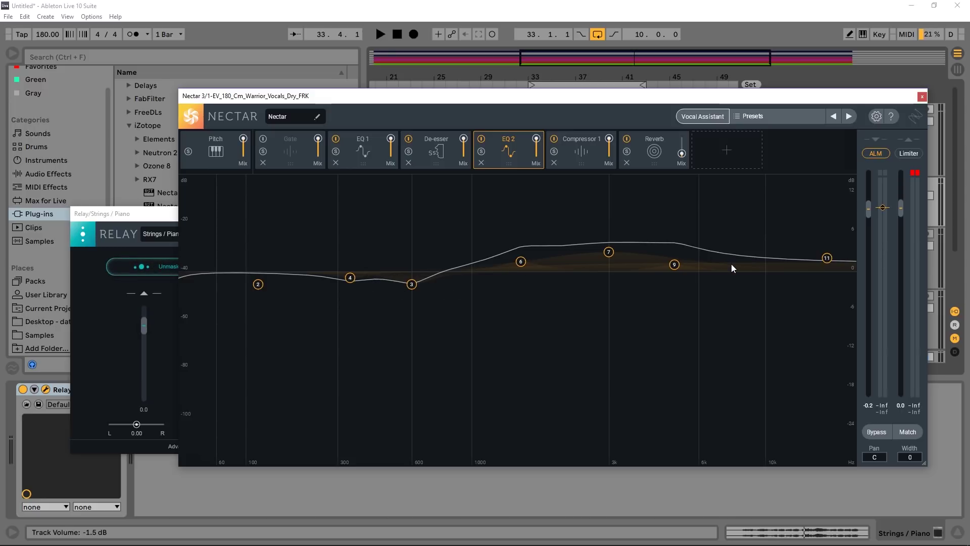
{"action": "left_click", "coordinate": [574, 140]}
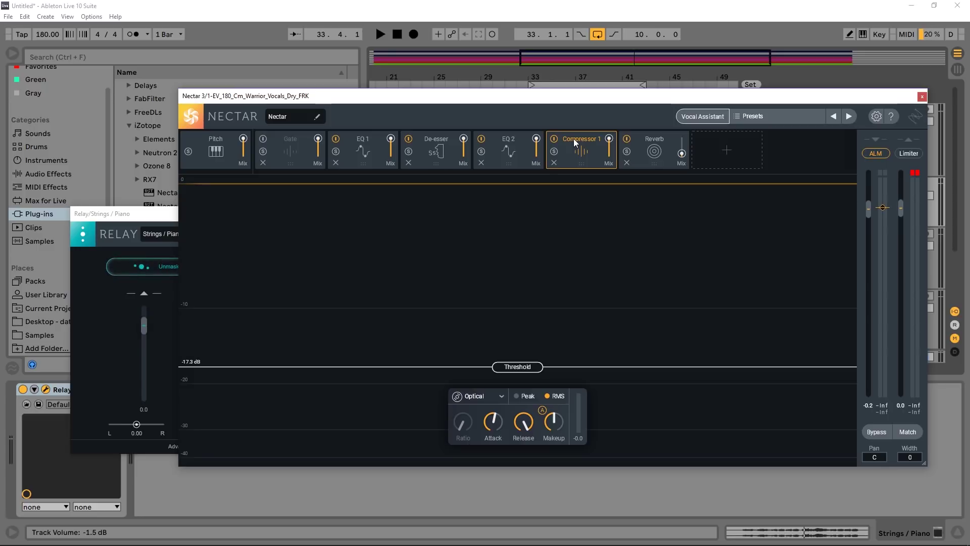
{"action": "left_click", "coordinate": [646, 144]}
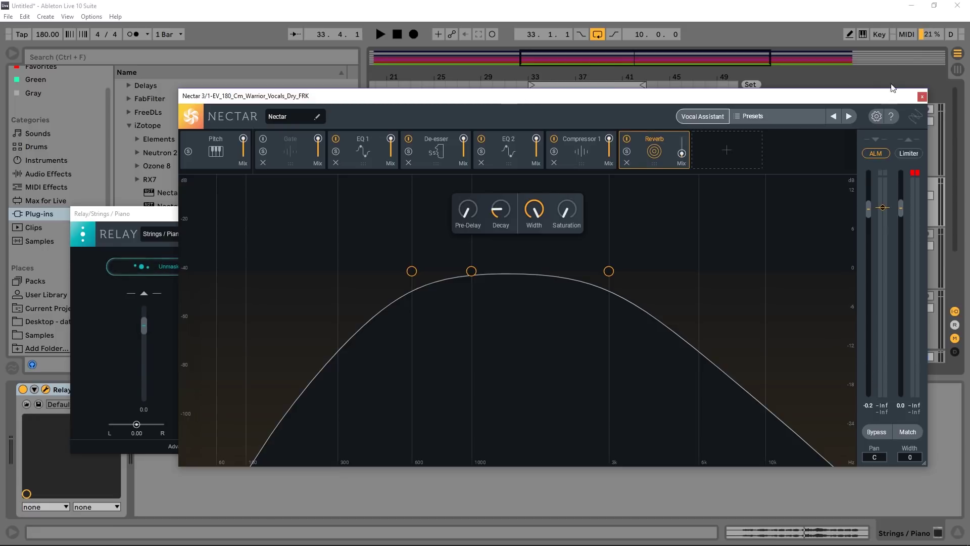
Solo the vocal track and compare Nectar bypassed versus active during playback.
{"action": "left_click_drag", "start_coordinate": [878, 98], "coordinate": [795, 91]}
{"action": "left_click", "coordinate": [909, 109]}
{"action": "left_click_drag", "start_coordinate": [719, 100], "coordinate": [759, 89]}
{"action": "key", "text": "space"}
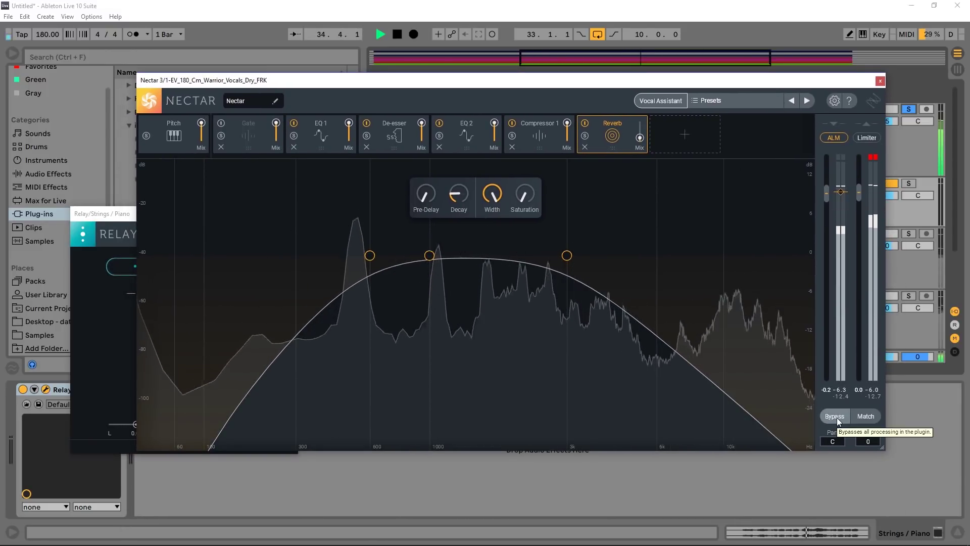
{"action": "left_click", "coordinate": [836, 417]}
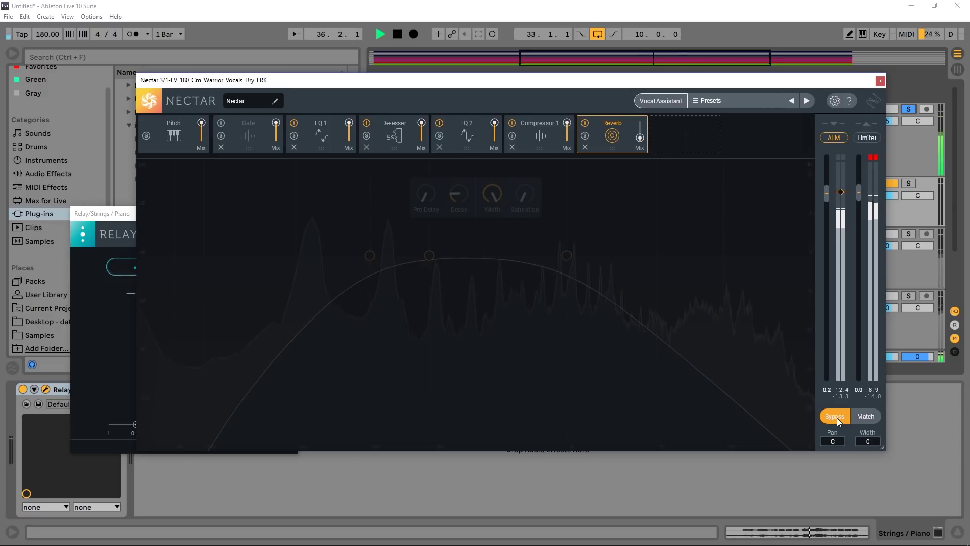
{"action": "left_click", "coordinate": [837, 417]}
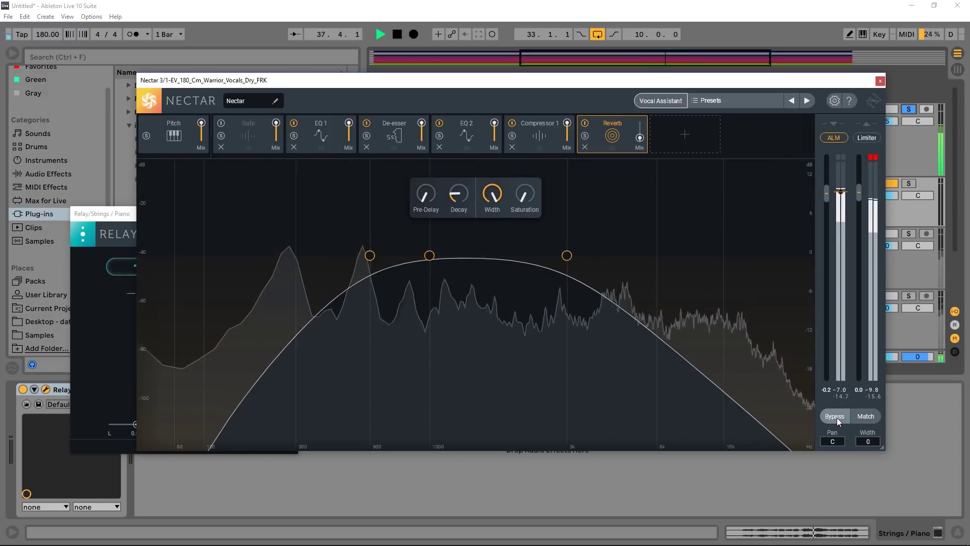
Raise the De-esser frequency to about 4.5 kHz and the Reverb mix to 30.
{"action": "left_click", "coordinate": [387, 124]}
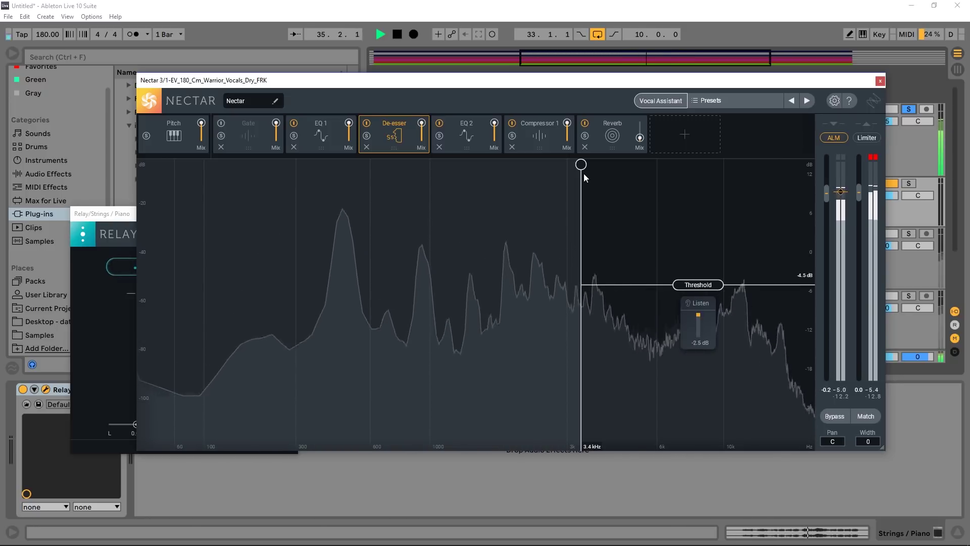
{"action": "key", "text": "space"}
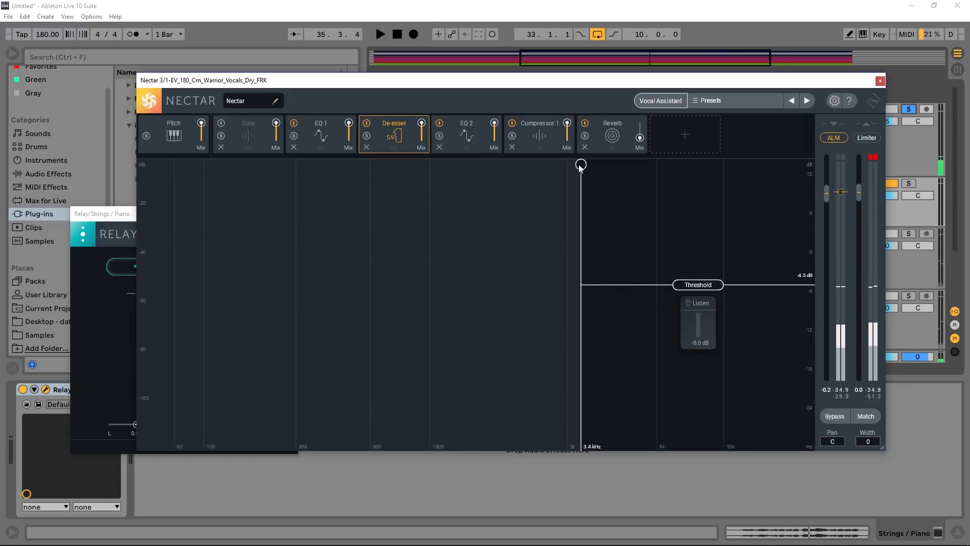
{"action": "left_click_drag", "start_coordinate": [581, 164], "coordinate": [622, 176]}
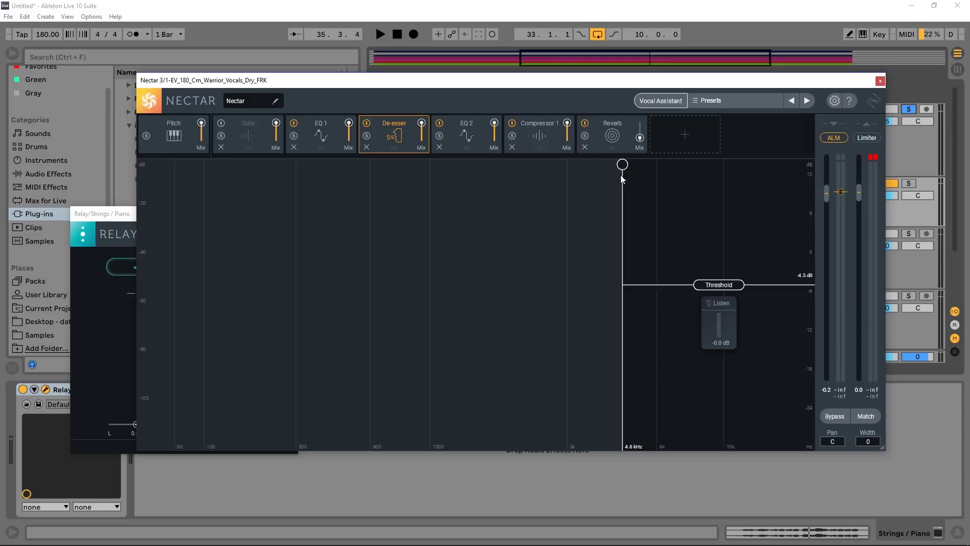
{"action": "left_click", "coordinate": [612, 137]}
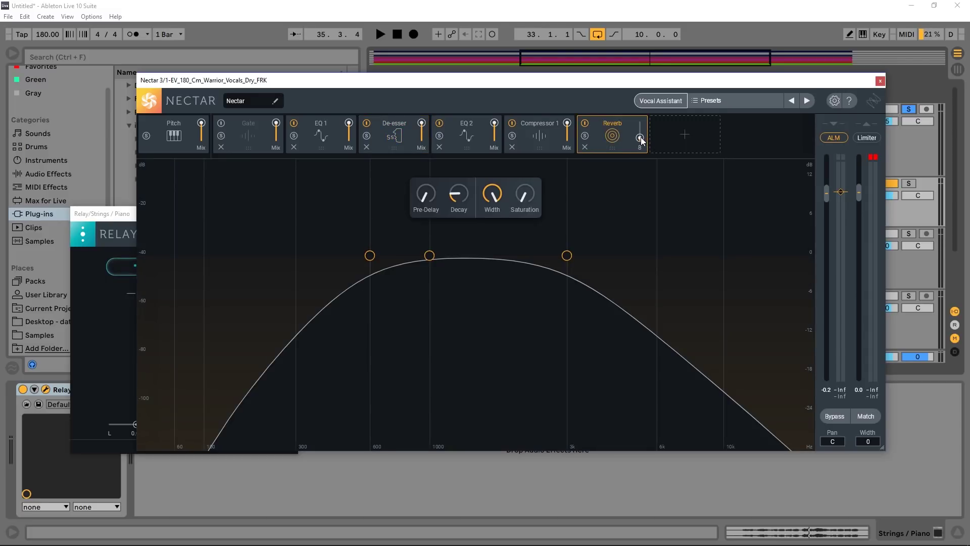
{"action": "key", "text": "space"}
{"action": "scroll", "coordinate": [641, 137], "scroll_direction": "up", "scroll_amount": 3}
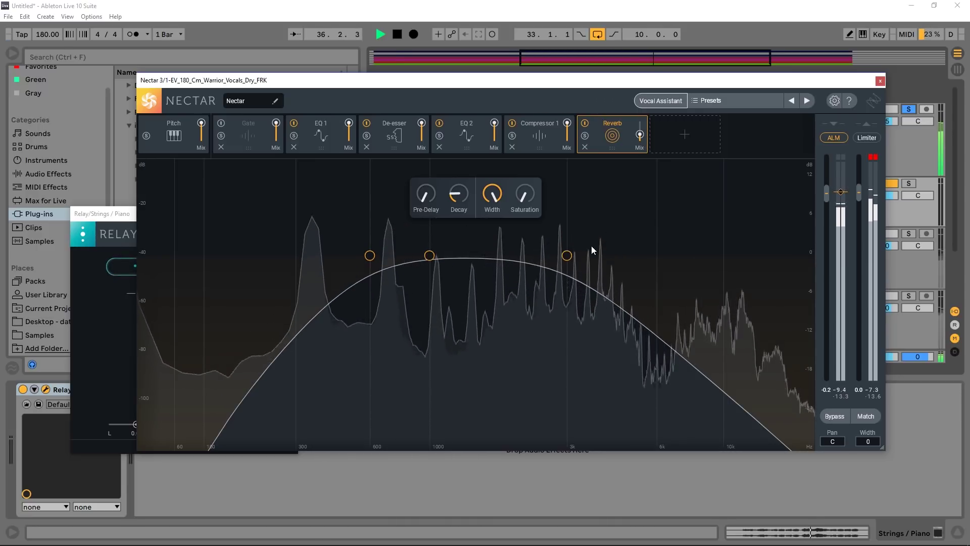
{"action": "key", "text": "space"}
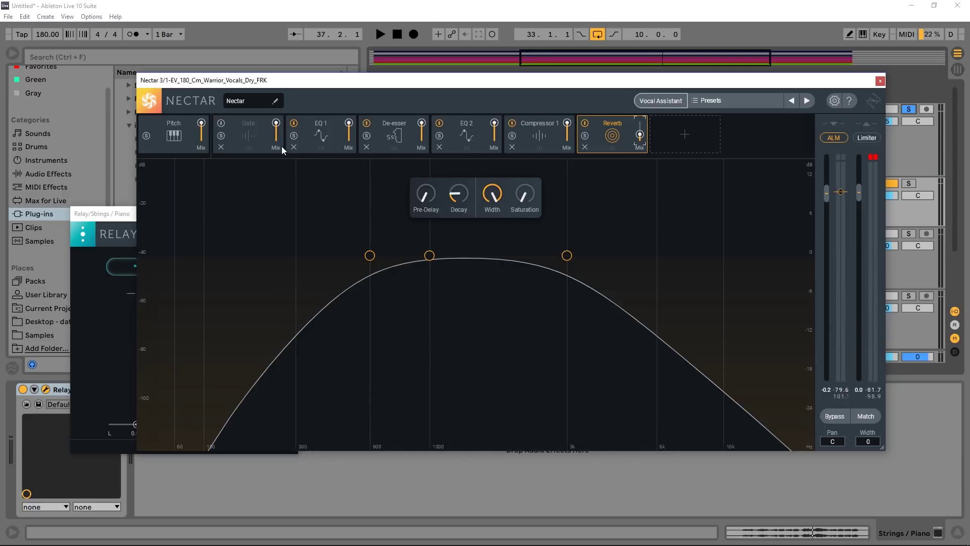
Add a 47 Hz high-pass filter band in EQ 2.
{"action": "left_click", "coordinate": [320, 135]}
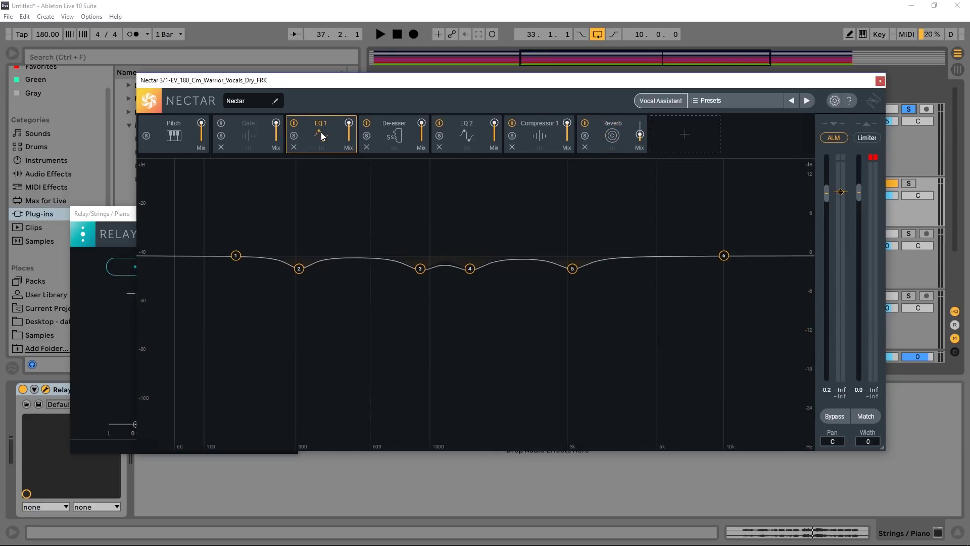
{"action": "left_click", "coordinate": [450, 134]}
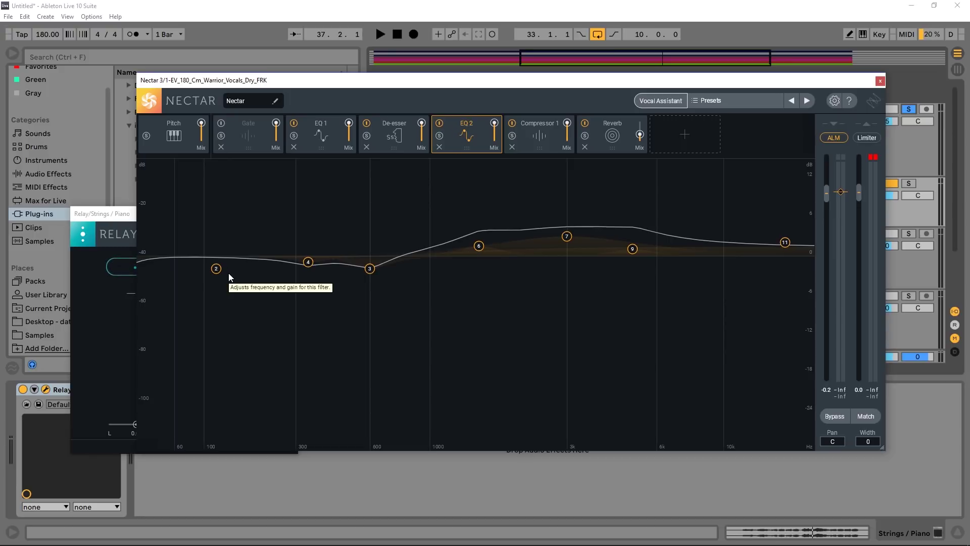
{"action": "left_click", "coordinate": [162, 257]}
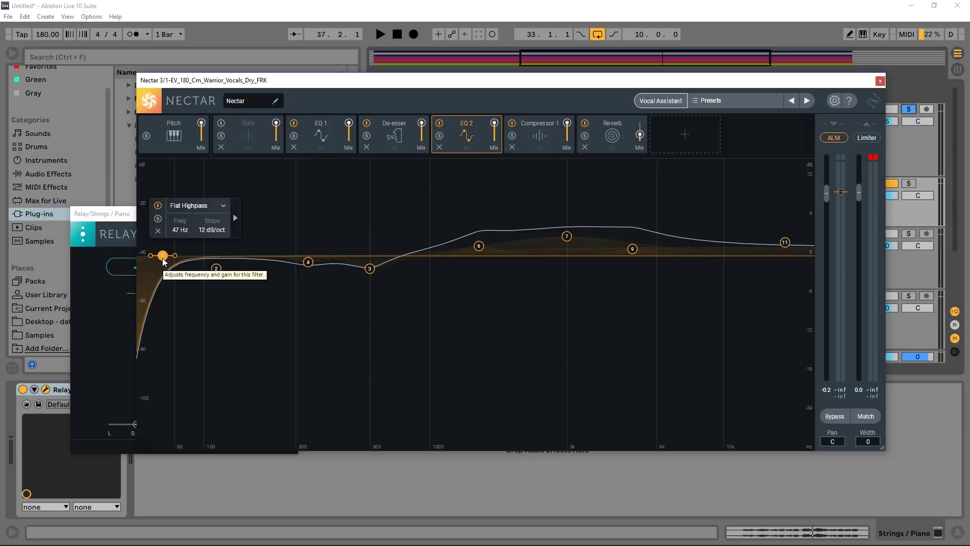
Set the highpass slope to 24 dB/oct, enable dynamic frequency, and audition the result.
{"action": "double_click", "coordinate": [211, 229]}
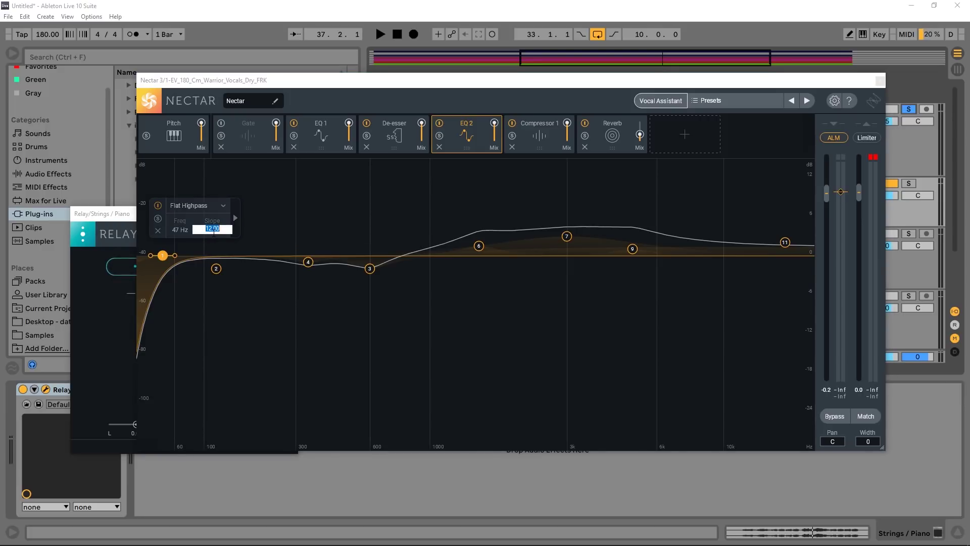
{"action": "type", "text": "24"}
{"action": "key", "text": "Return"}
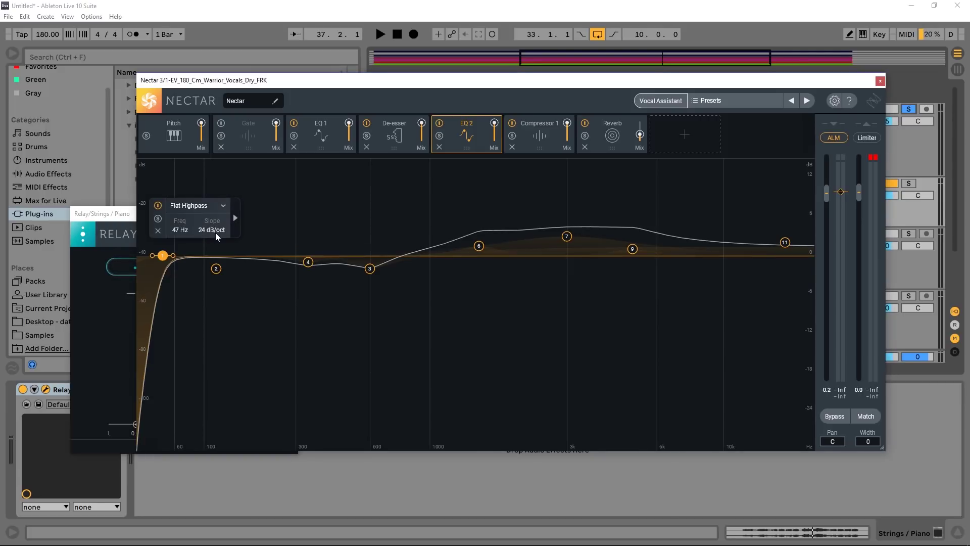
{"action": "left_click", "coordinate": [235, 219]}
{"action": "left_click", "coordinate": [249, 230]}
{"action": "key", "text": "space"}
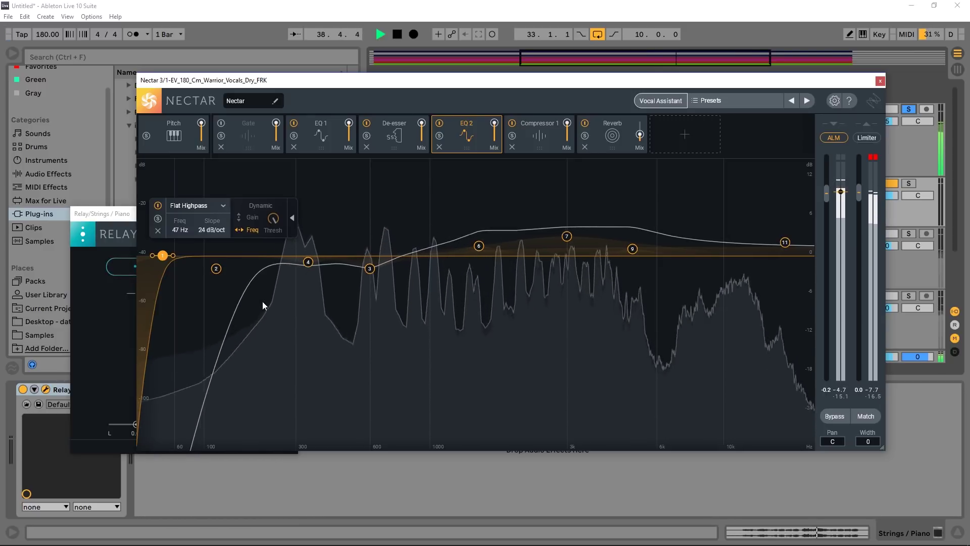
{"action": "key", "text": "space"}
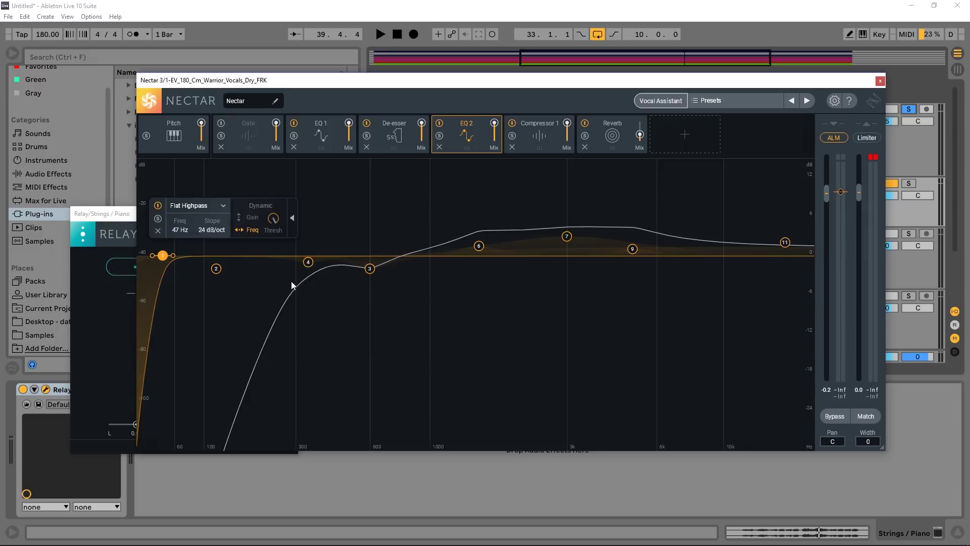
Open Nectar's addable-module list from the empty '+' slot after Reverb.
{"action": "left_click", "coordinate": [669, 133]}
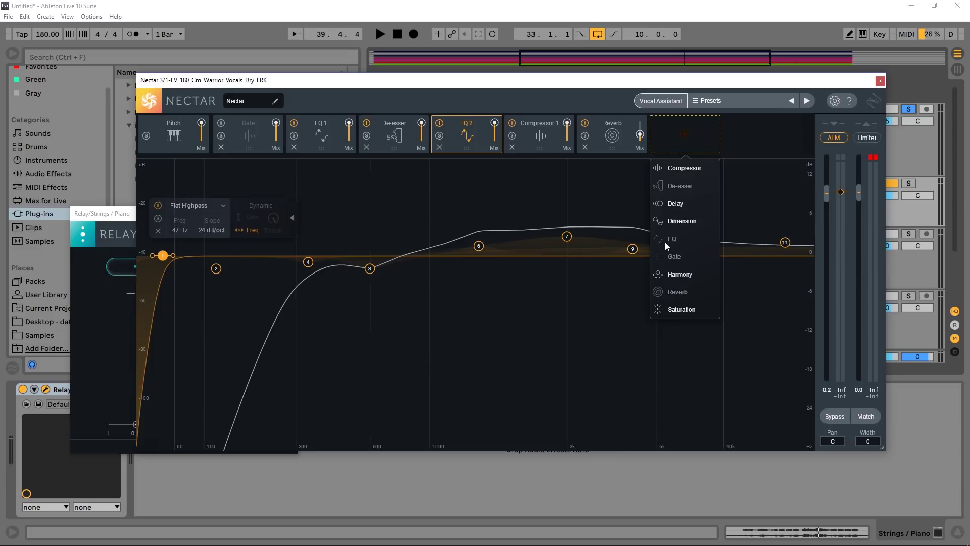
Add a Delay module, place it before Reverb, and set its mode to Echo.
{"action": "left_click", "coordinate": [685, 208]}
{"action": "left_click_drag", "start_coordinate": [672, 119], "coordinate": [643, 139]}
{"action": "key", "text": "space"}
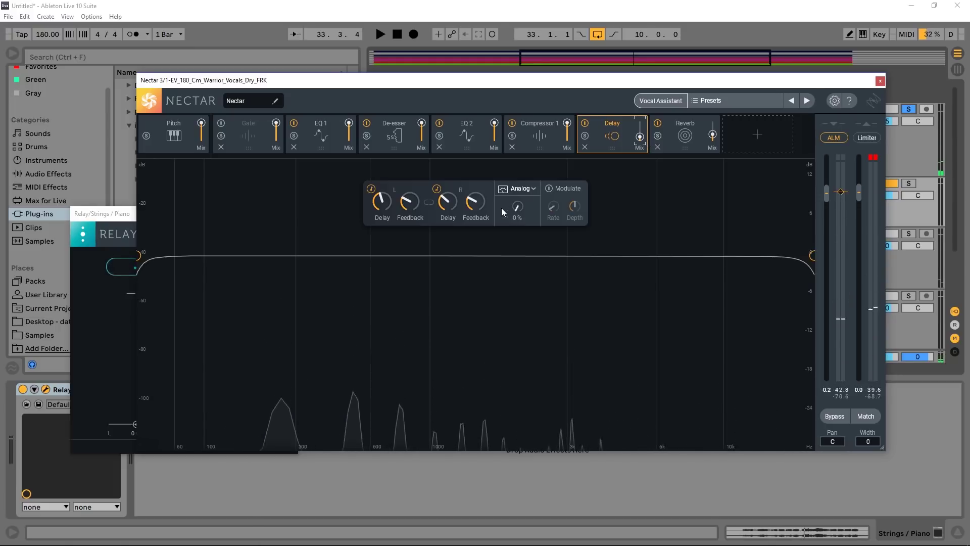
{"action": "left_click", "coordinate": [517, 188]}
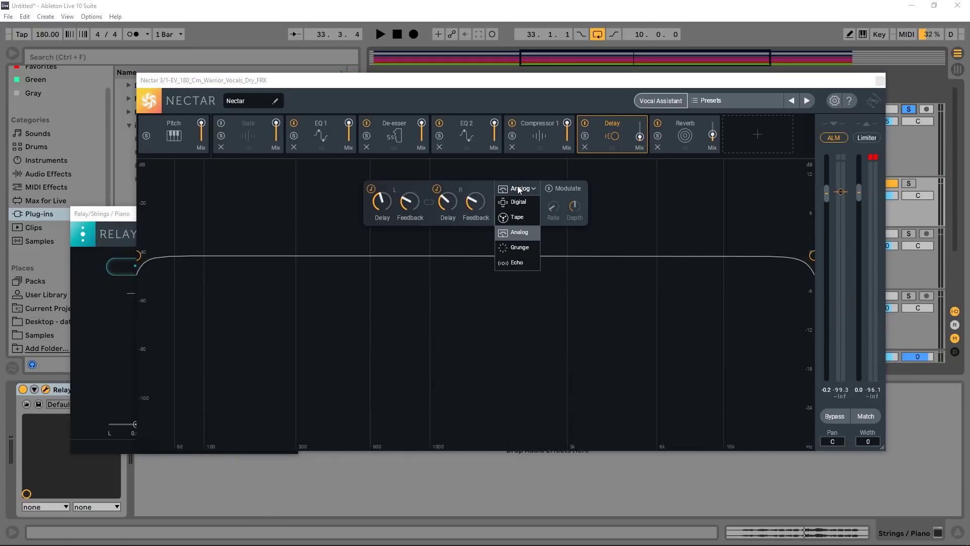
{"action": "left_click", "coordinate": [517, 262]}
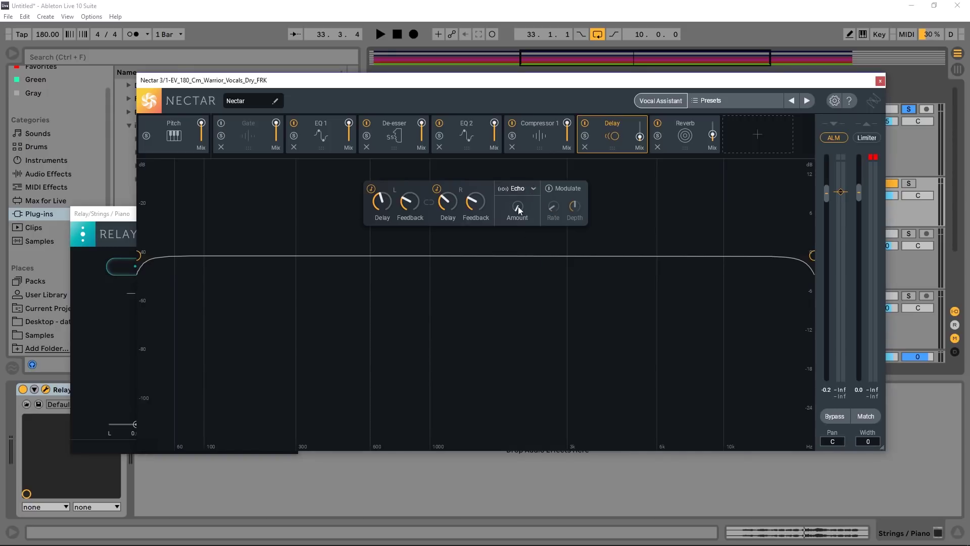
Replay the song with the Echo delay, then add a Harmony module at the chain's end.
{"action": "key", "text": "space"}
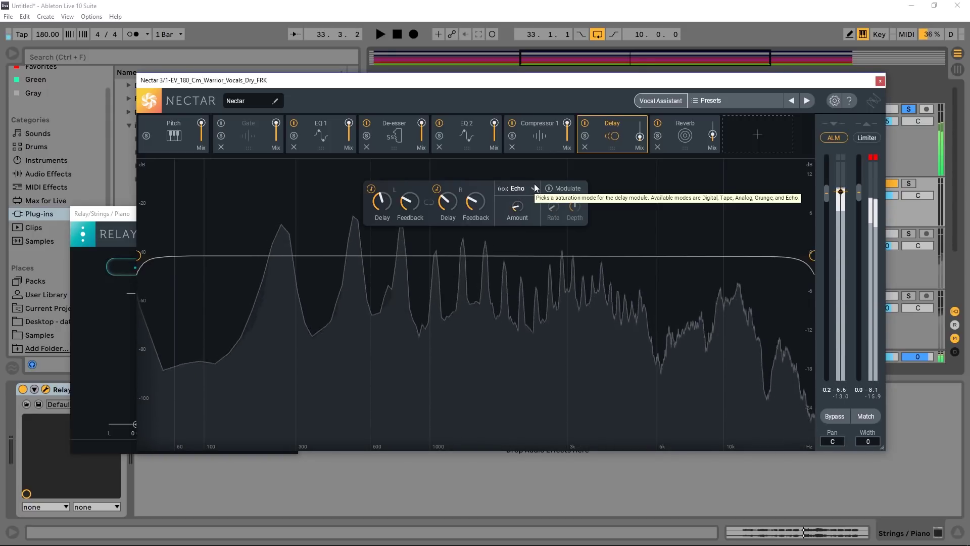
{"action": "left_click", "coordinate": [757, 134]}
{"action": "left_click", "coordinate": [750, 280]}
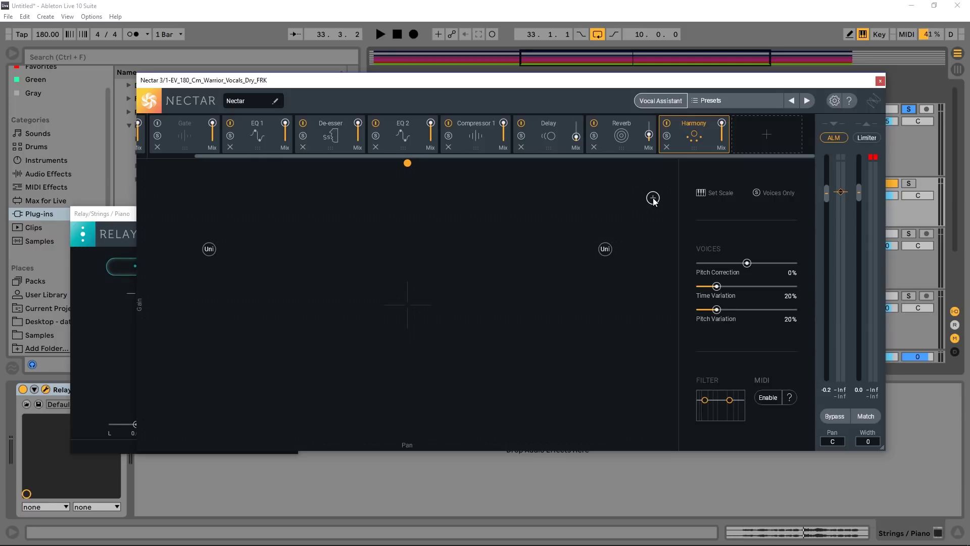
Remove Harmony from Nectar's chain, then try a Dimension module and remove it.
{"action": "left_click", "coordinate": [667, 147]}
{"action": "left_click", "coordinate": [759, 134]}
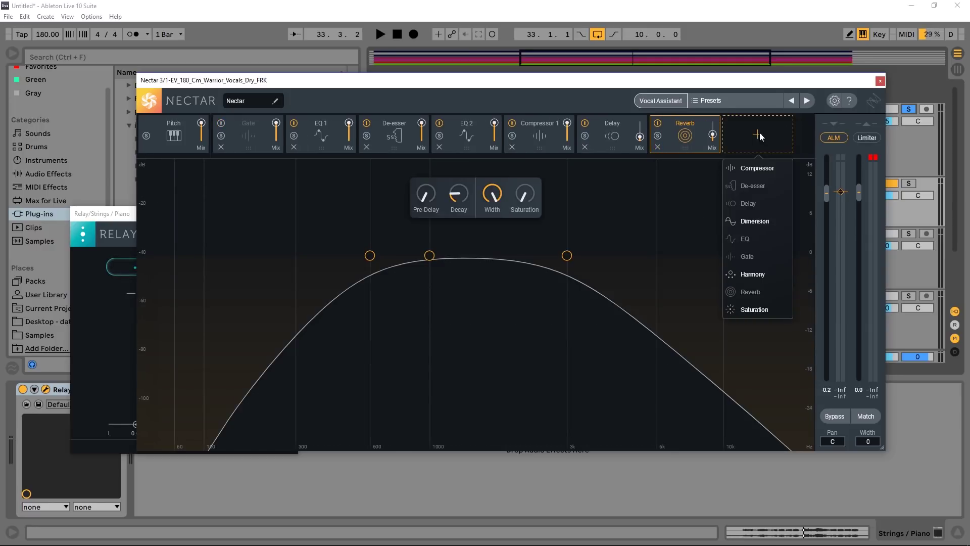
{"action": "left_click", "coordinate": [758, 221]}
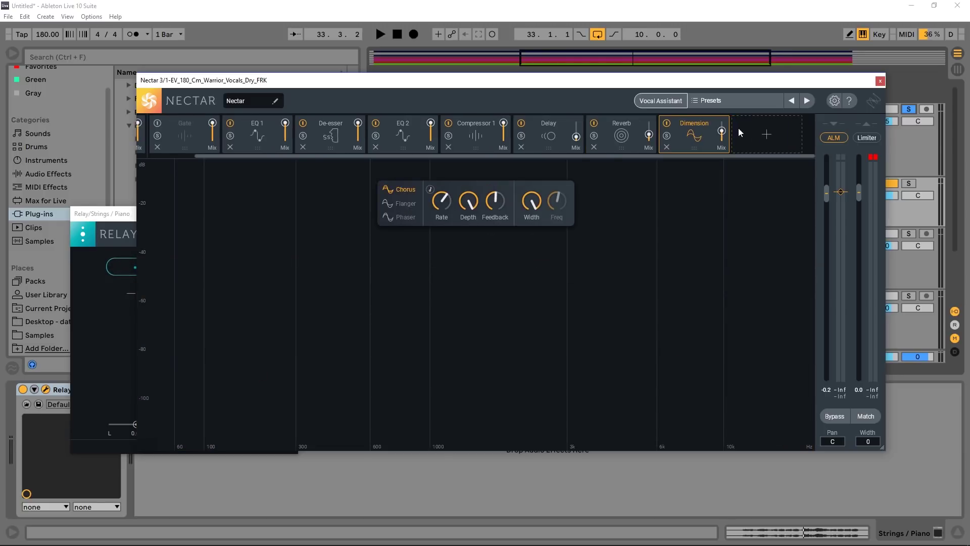
{"action": "left_click", "coordinate": [667, 147]}
Add a Saturation module after Reverb and open its saturation type list.
{"action": "left_click", "coordinate": [757, 134]}
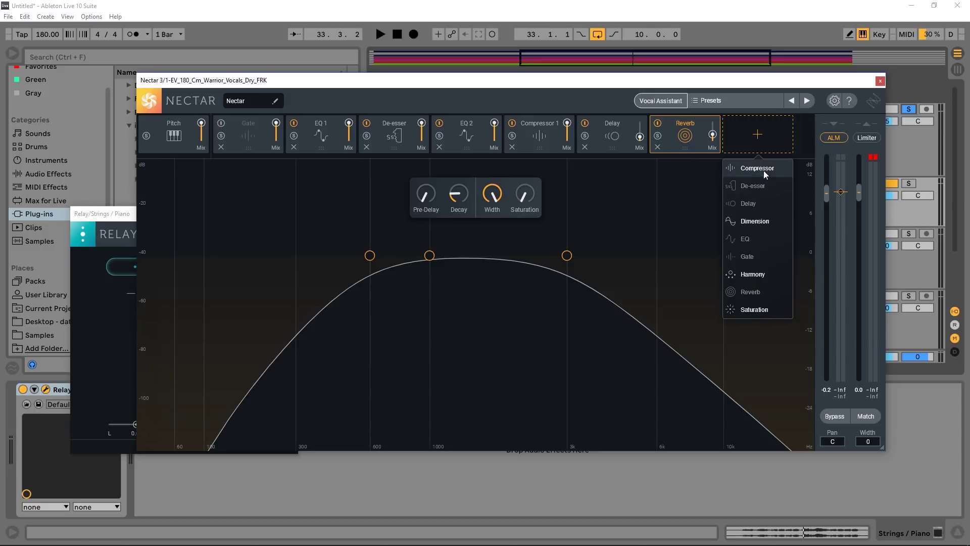
{"action": "left_click", "coordinate": [755, 309]}
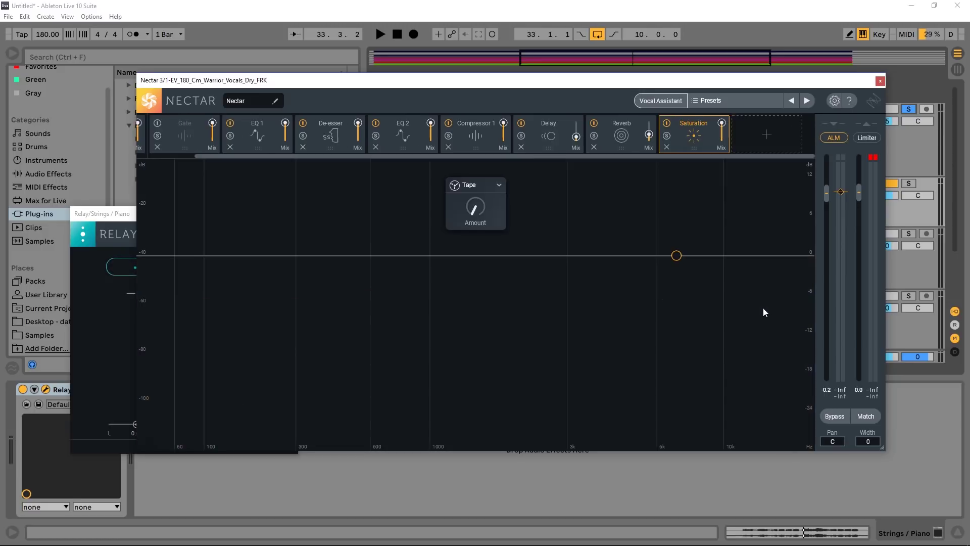
{"action": "left_click", "coordinate": [476, 186]}
Remove Saturation and arrange the Relay and smaller Nectar windows side by side.
{"action": "left_click", "coordinate": [667, 146]}
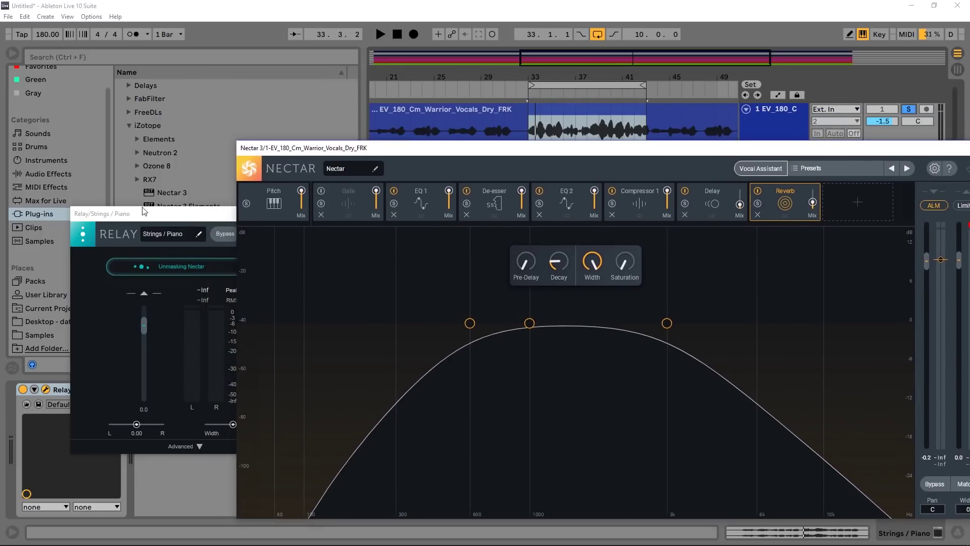
{"action": "left_click_drag", "start_coordinate": [144, 211], "coordinate": [154, 140]}
{"action": "left_click_drag", "start_coordinate": [605, 147], "coordinate": [501, 108]}
{"action": "left_click_drag", "start_coordinate": [880, 474], "coordinate": [584, 295]}
{"action": "left_click_drag", "start_coordinate": [401, 116], "coordinate": [617, 237]}
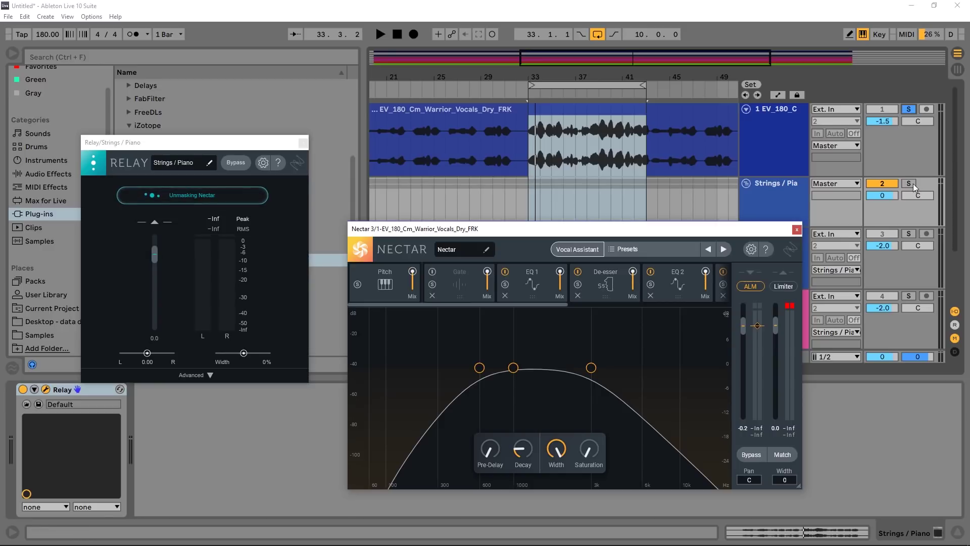
Solo Strings/Piano and A/B Relay's Unmasking Nectar during playback, leaving it enabled.
{"action": "left_click", "coordinate": [908, 183]}
{"action": "key", "text": "space"}
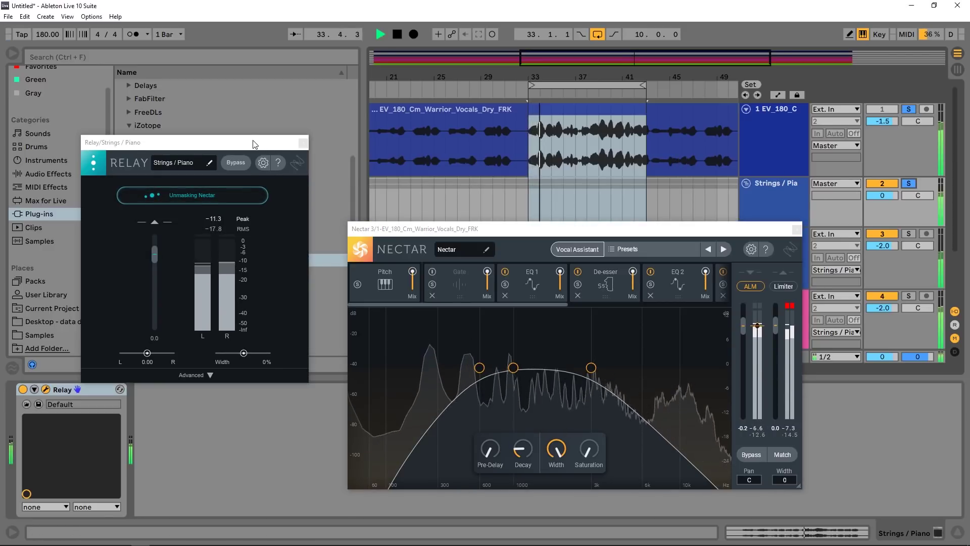
{"action": "left_click_drag", "start_coordinate": [227, 142], "coordinate": [251, 152]}
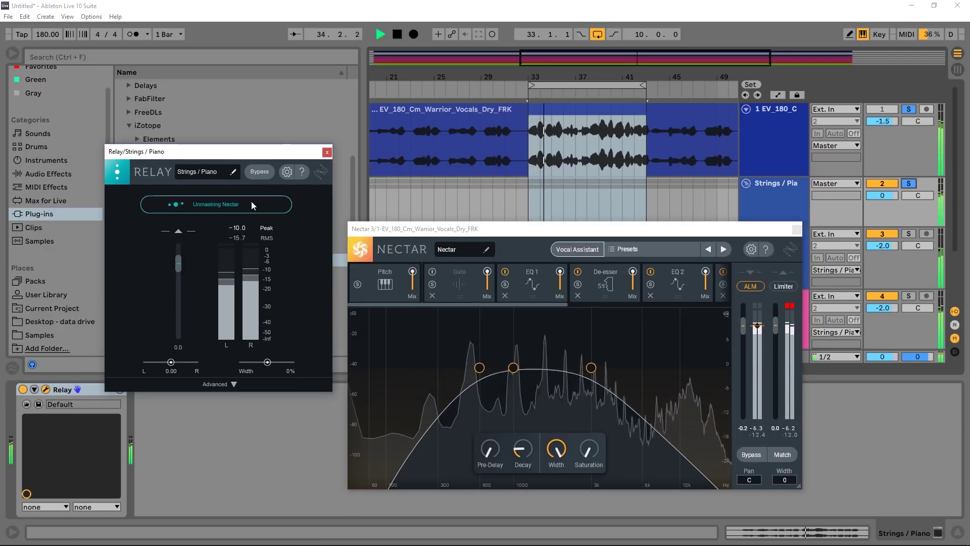
{"action": "left_click", "coordinate": [219, 208]}
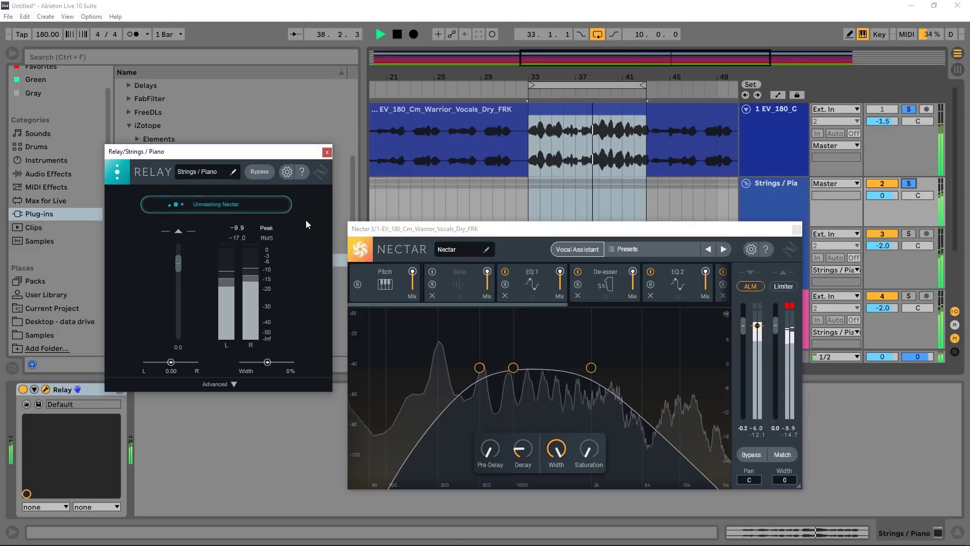
{"action": "left_click", "coordinate": [237, 205]}
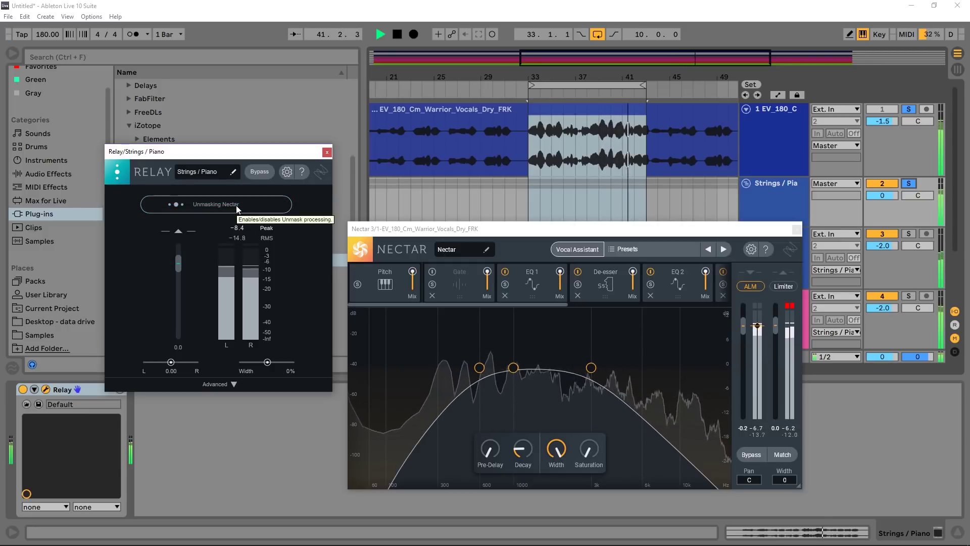
{"action": "left_click", "coordinate": [235, 205]}
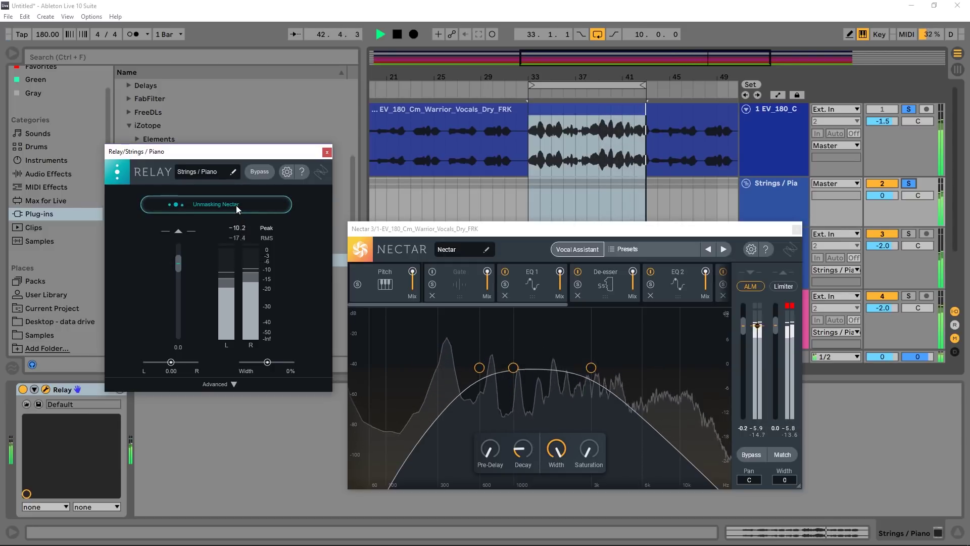
{"action": "left_click", "coordinate": [235, 205]}
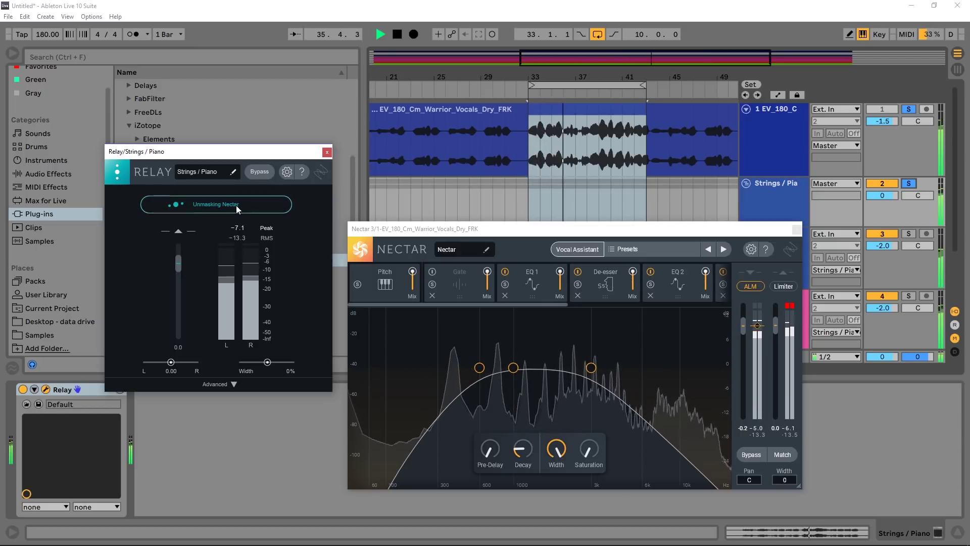
{"action": "left_click", "coordinate": [236, 205]}
{"action": "key", "text": "space"}
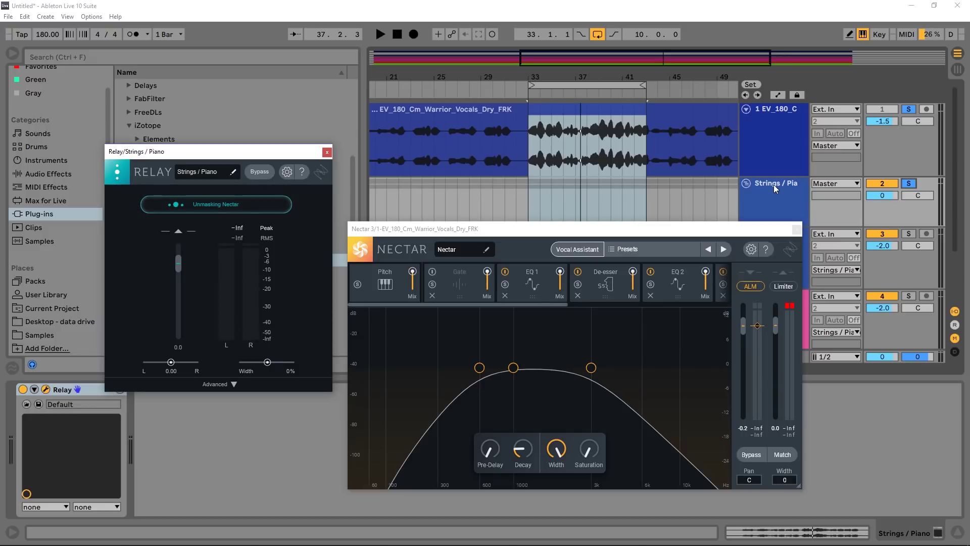
Move the Nectar window up and left and enlarge it to show more modules.
{"action": "left_click_drag", "start_coordinate": [586, 229], "coordinate": [521, 137]}
{"action": "left_click_drag", "start_coordinate": [735, 396], "coordinate": [851, 465]}
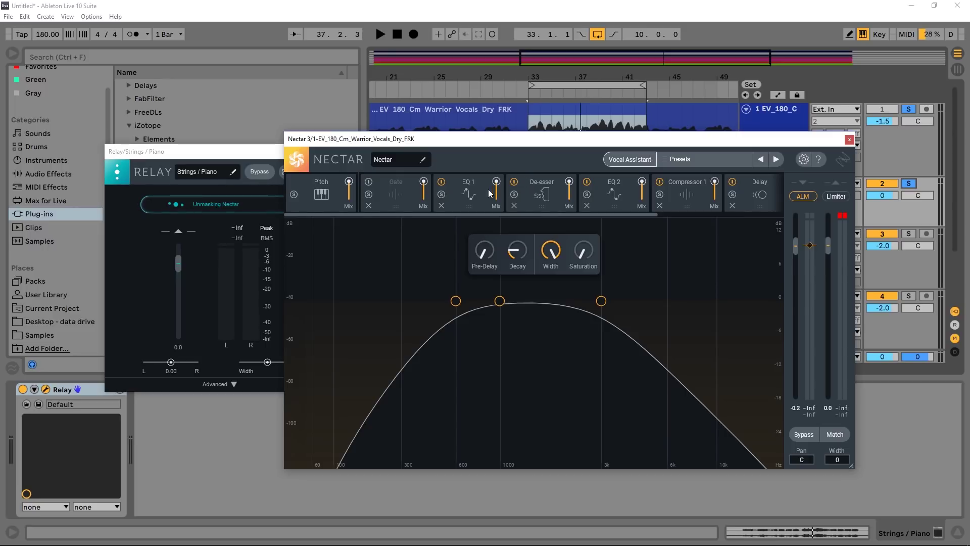
Review De-esser and Pitch settings, ending on Gate with thresholds near -23.6 dB.
{"action": "left_click", "coordinate": [540, 192]}
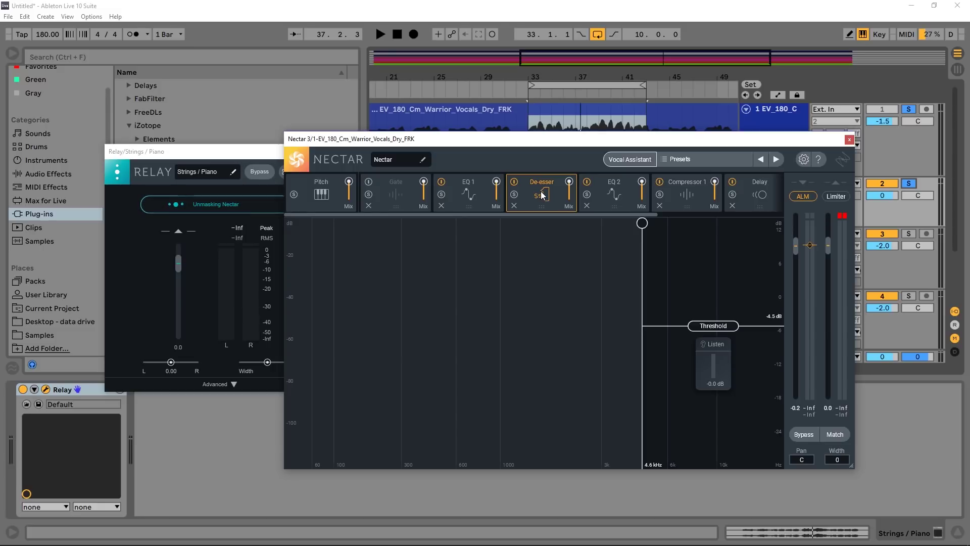
{"action": "left_click", "coordinate": [314, 188]}
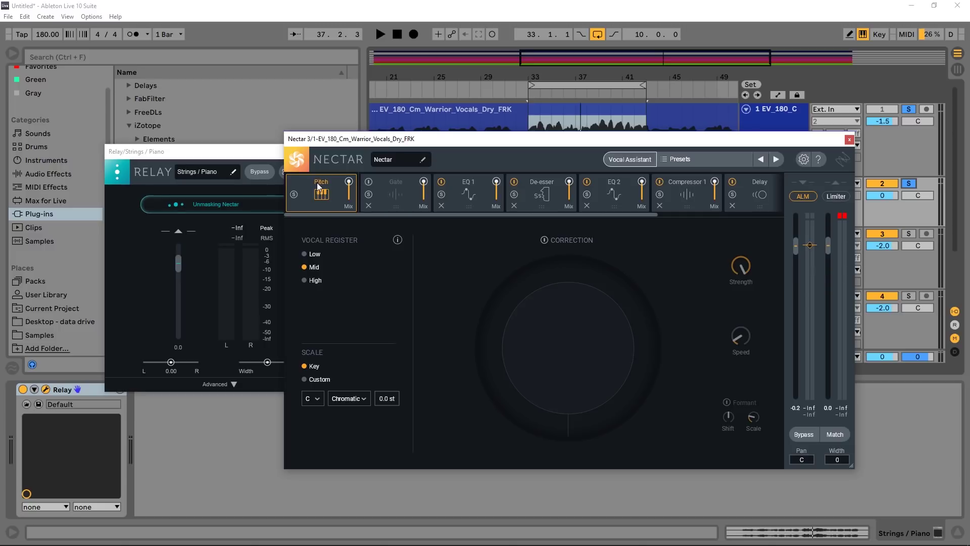
{"action": "left_click", "coordinate": [405, 188]}
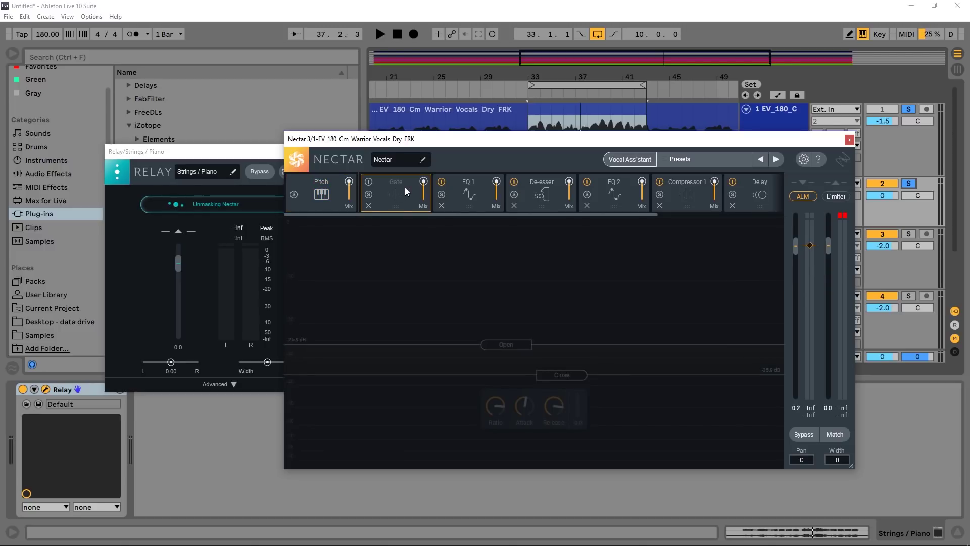